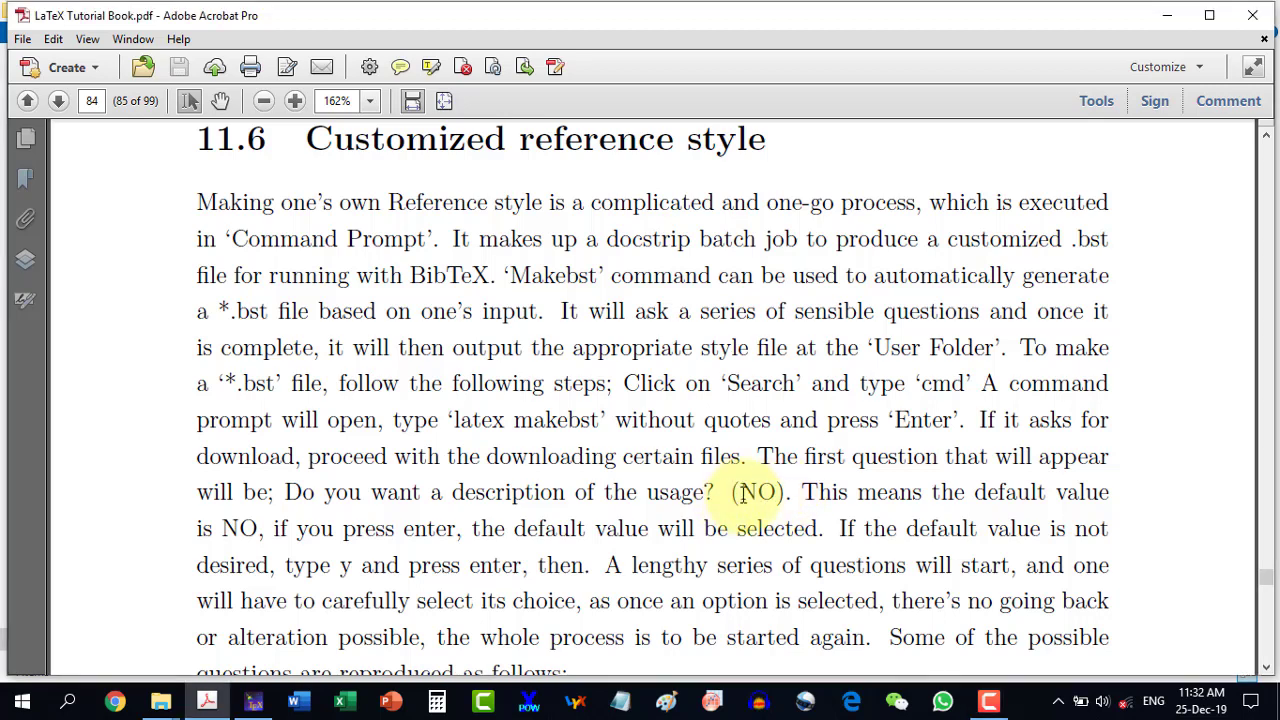
# Step: Read the customized reference style section's introduction and the opening makebst questions on master file, output file, comments and language
pyautogui.moveTo(731, 492); pyautogui.dragTo(792, 492)
pyautogui.click(791, 494)
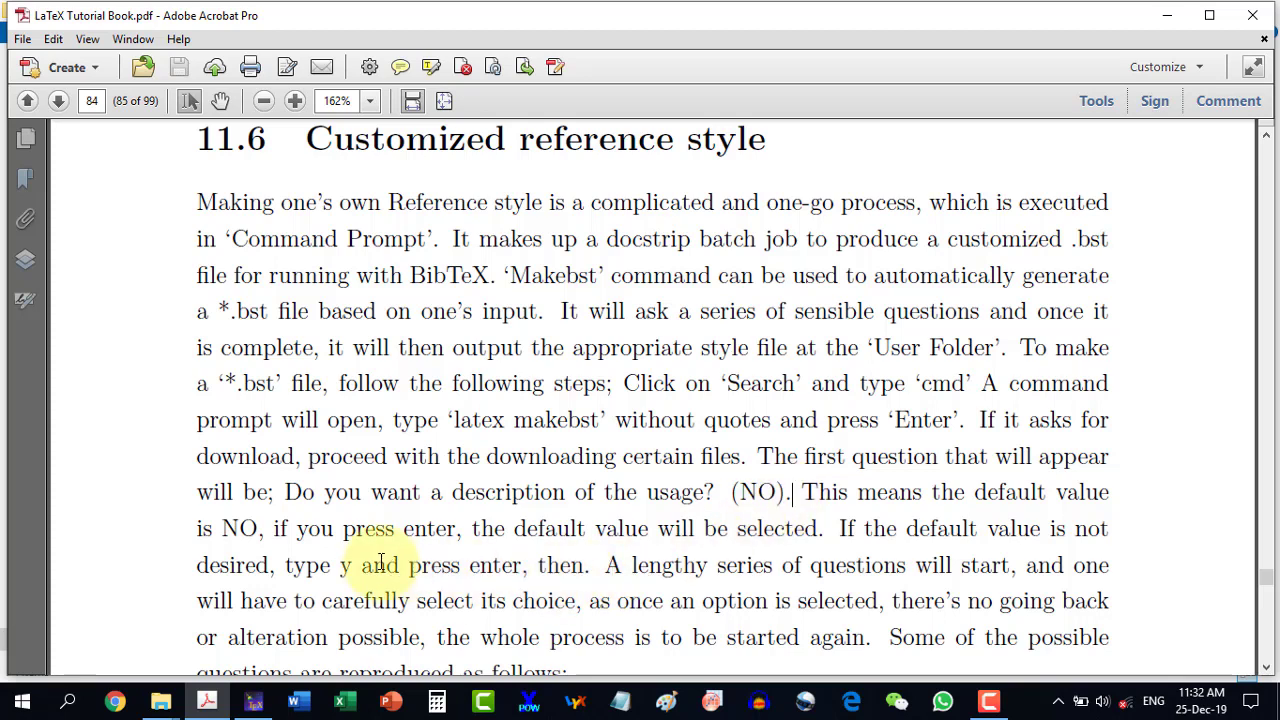
pyautogui.scroll(-2, 610, 565)
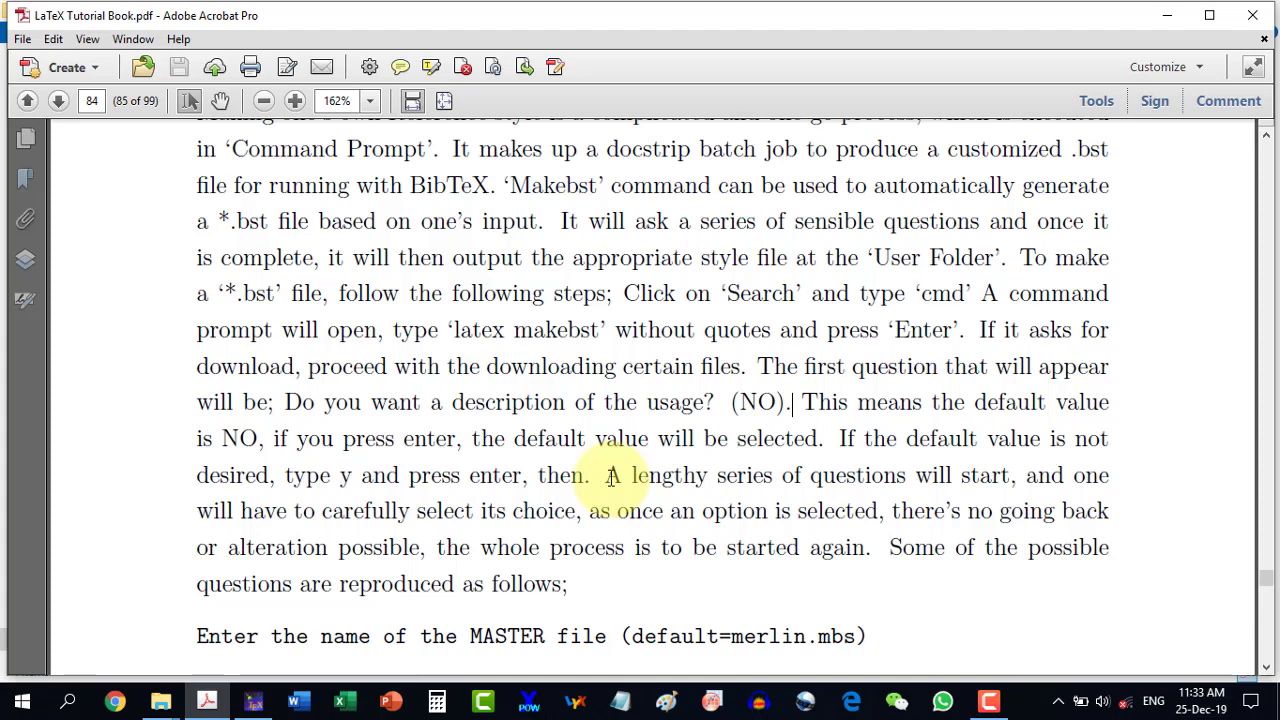
pyautogui.scroll(-6, 608, 480)
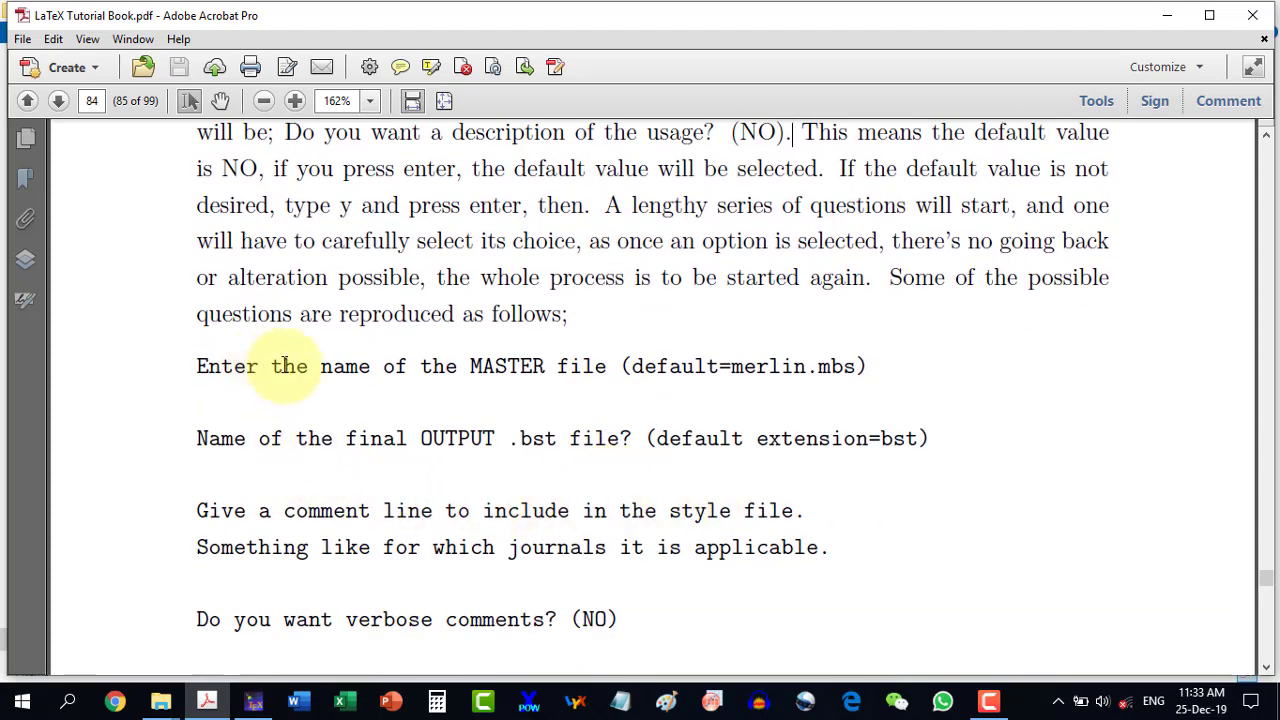
pyautogui.scroll(-5, 405, 531)
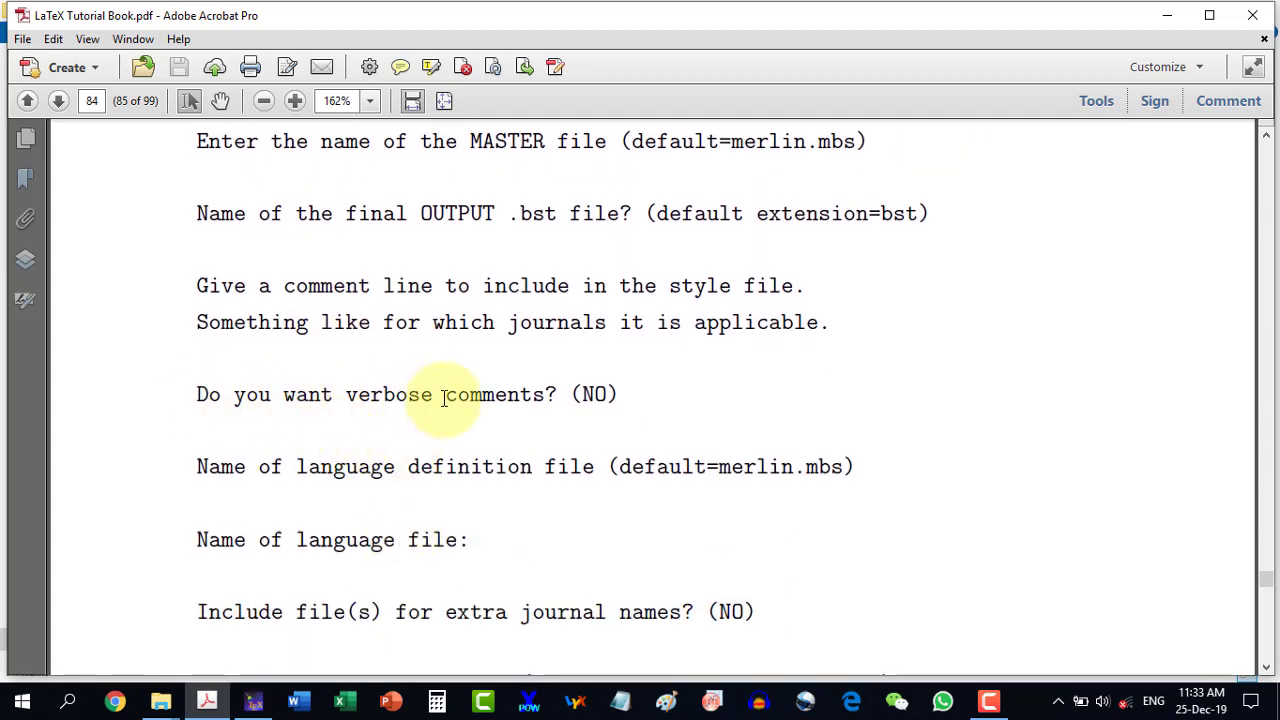
pyautogui.scroll(-5, 228, 505)
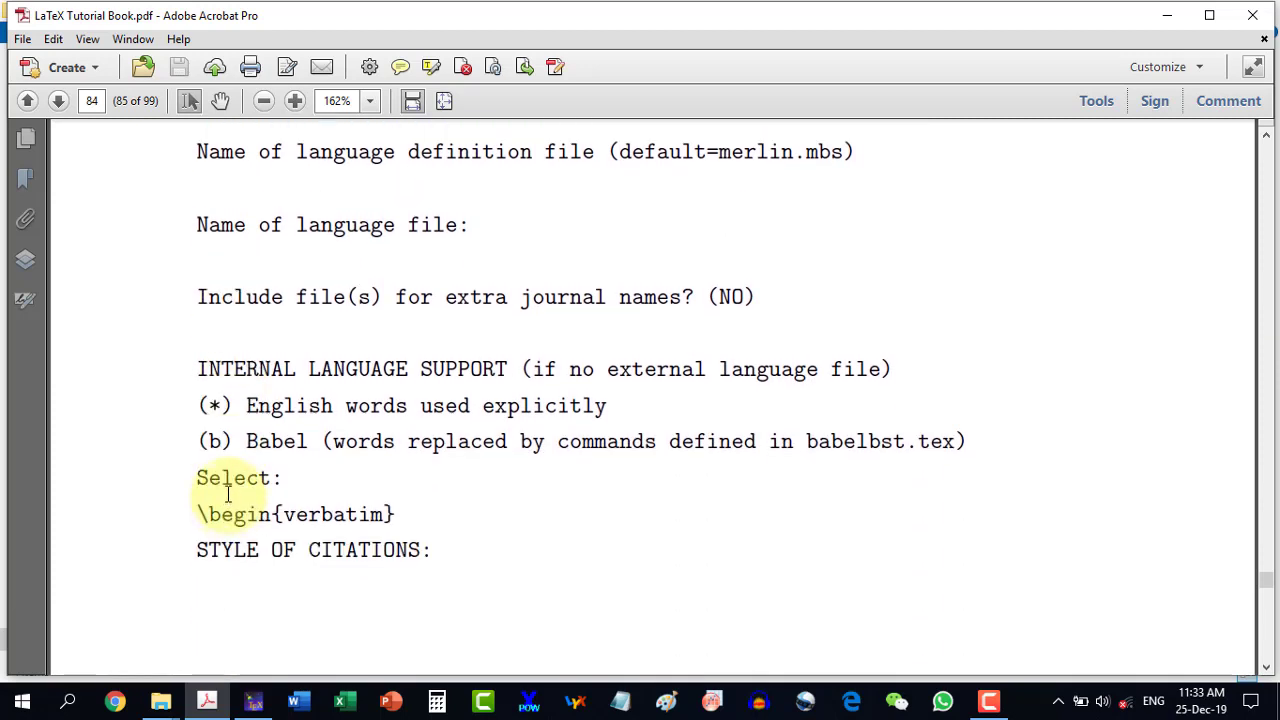
pyautogui.scroll(-11, 228, 493)
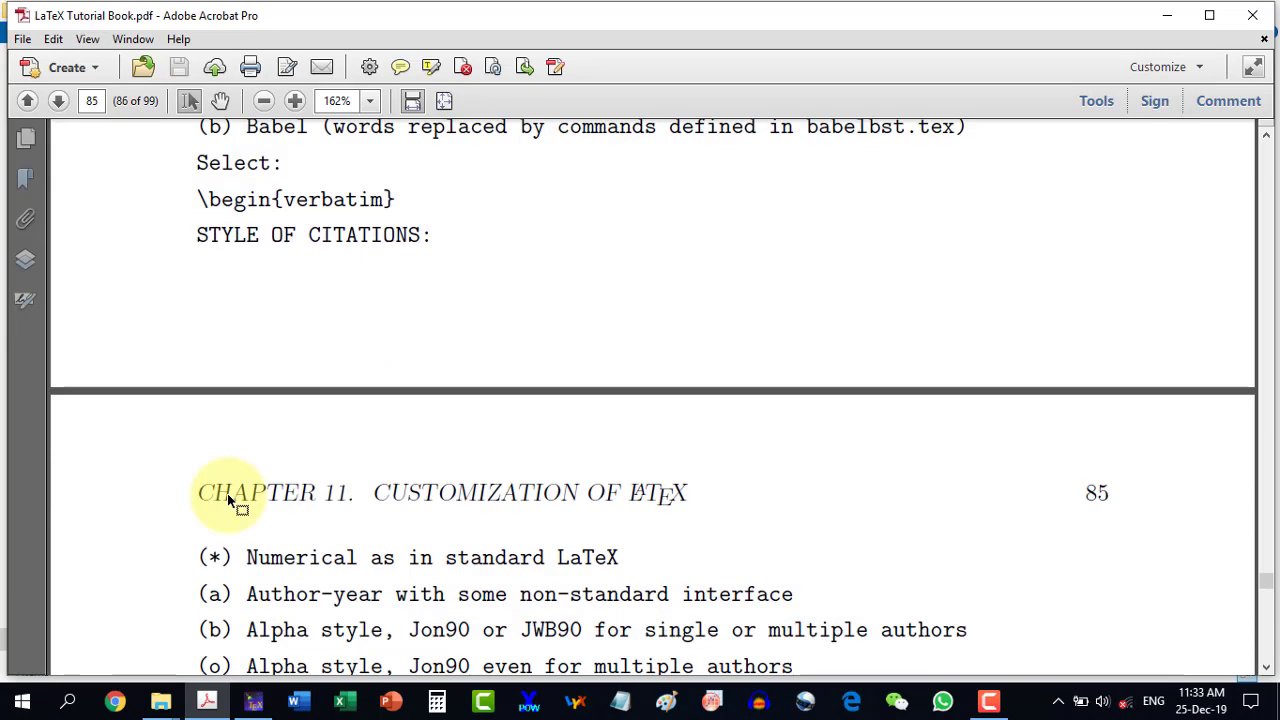
# Step: Review the makebst options for style of citations, HTML output, language field, annotations and presentations
pyautogui.scroll(-2, 228, 493)
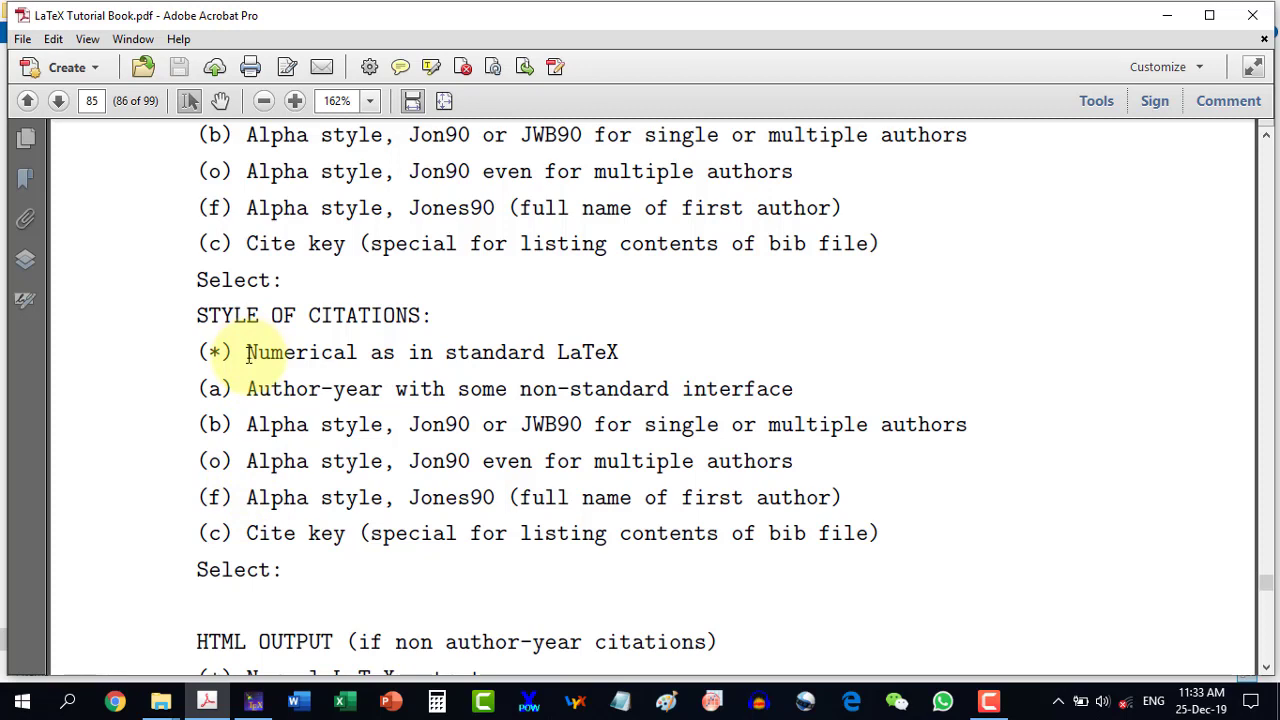
pyautogui.scroll(-5, 248, 354)
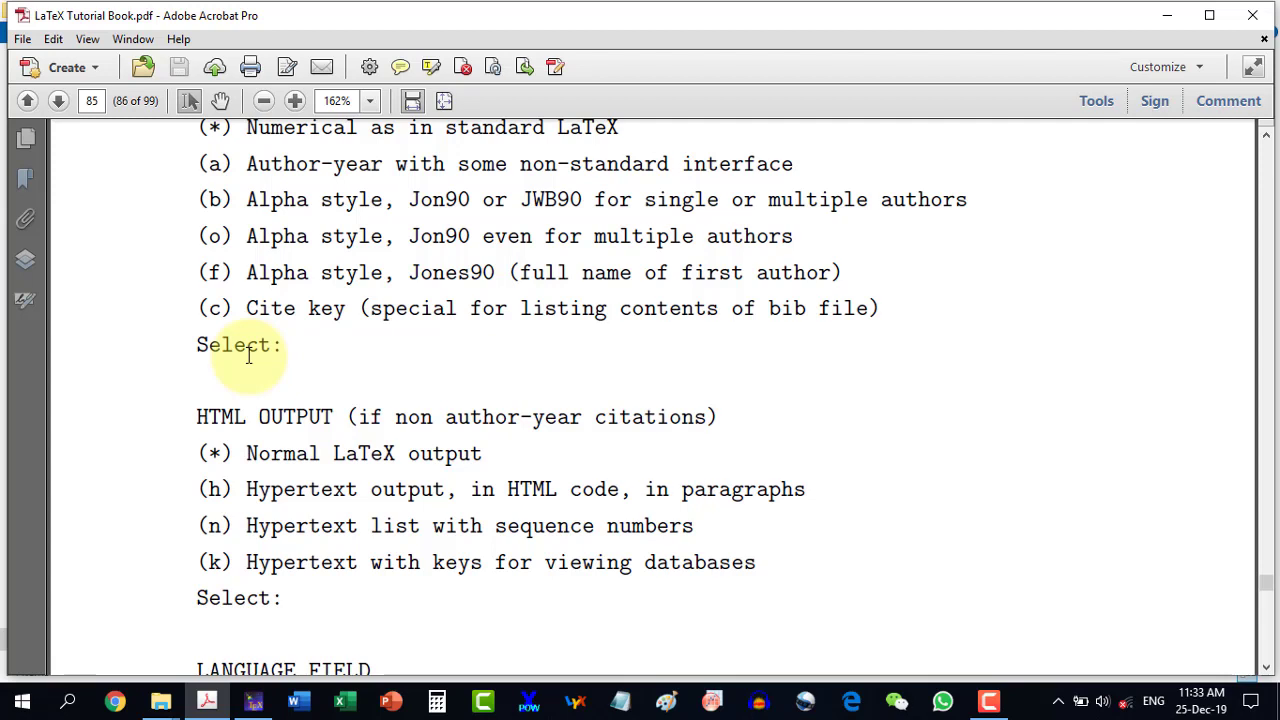
pyautogui.scroll(-1, 248, 354)
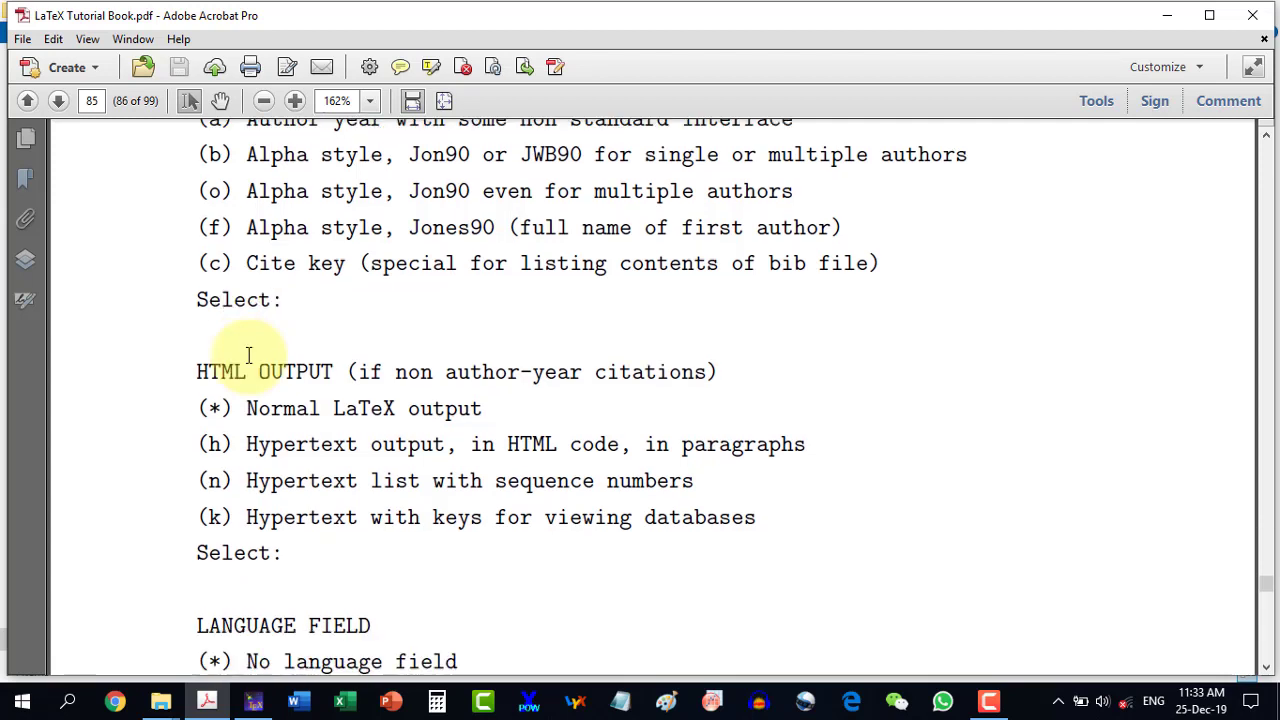
pyautogui.moveTo(247, 408); pyautogui.dragTo(297, 408)
pyautogui.click(242, 412)
pyautogui.scroll(-1, 500, 410)
pyautogui.scroll(-3, 500, 410)
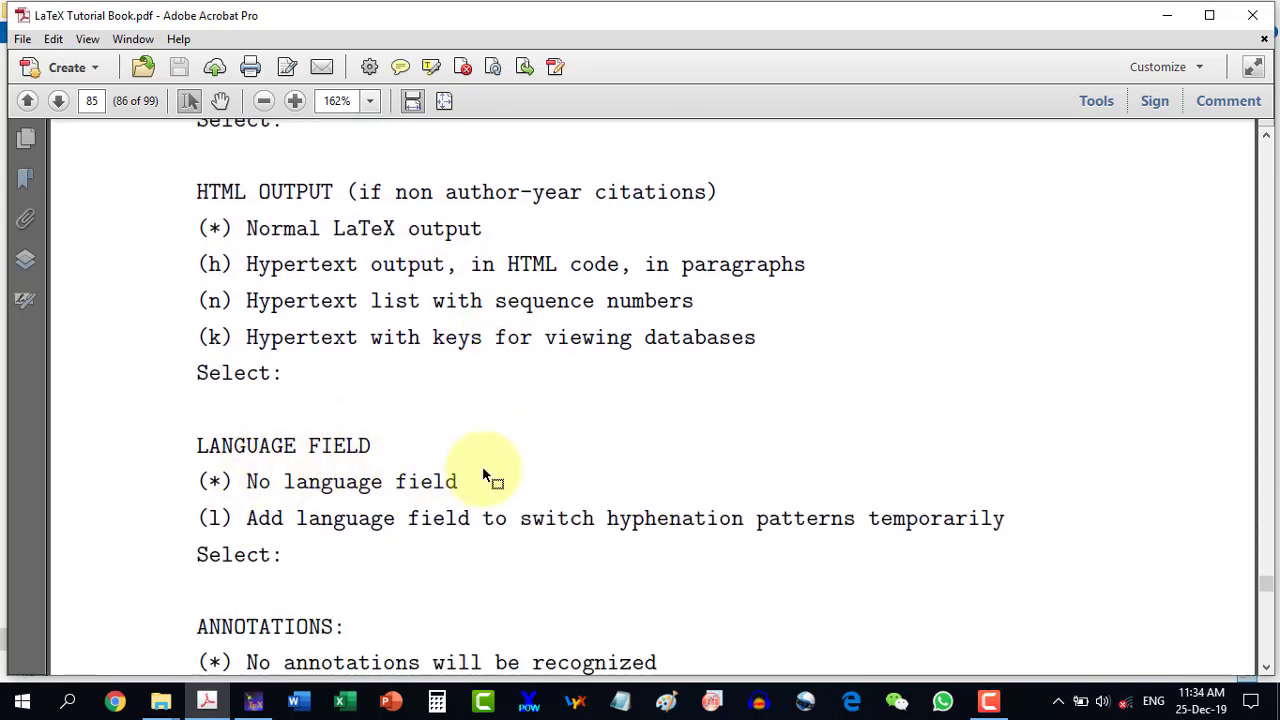
pyautogui.scroll(-7, 487, 473)
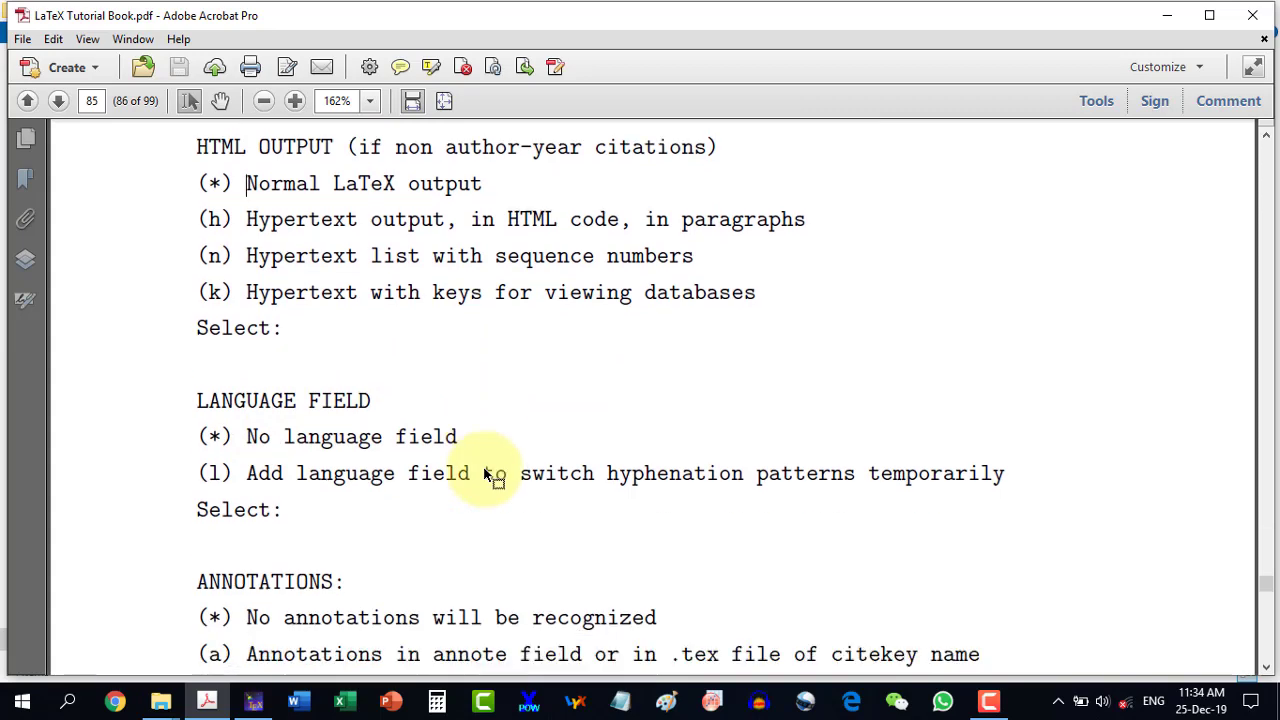
pyautogui.scroll(-20, 191, 365)
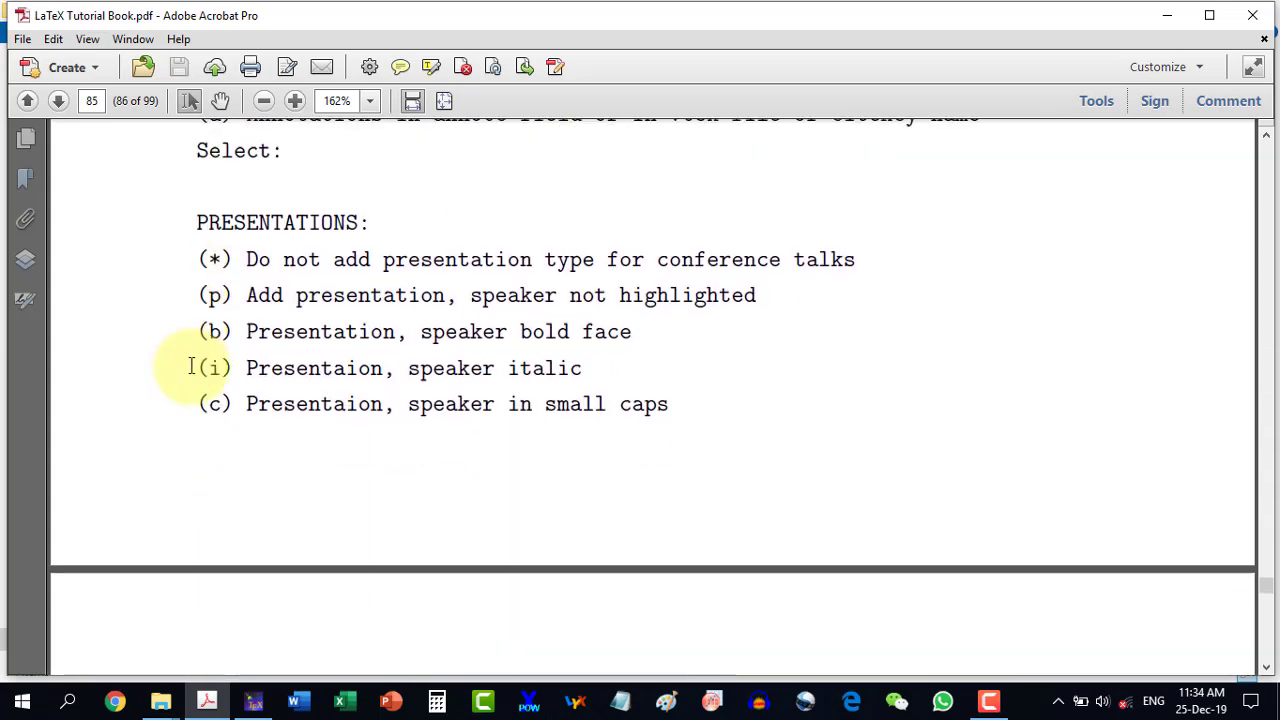
# Step: Examine the makebst options for ordering of references, author name formats, punctuation between names and repeated names
pyautogui.scroll(-1, 191, 365)
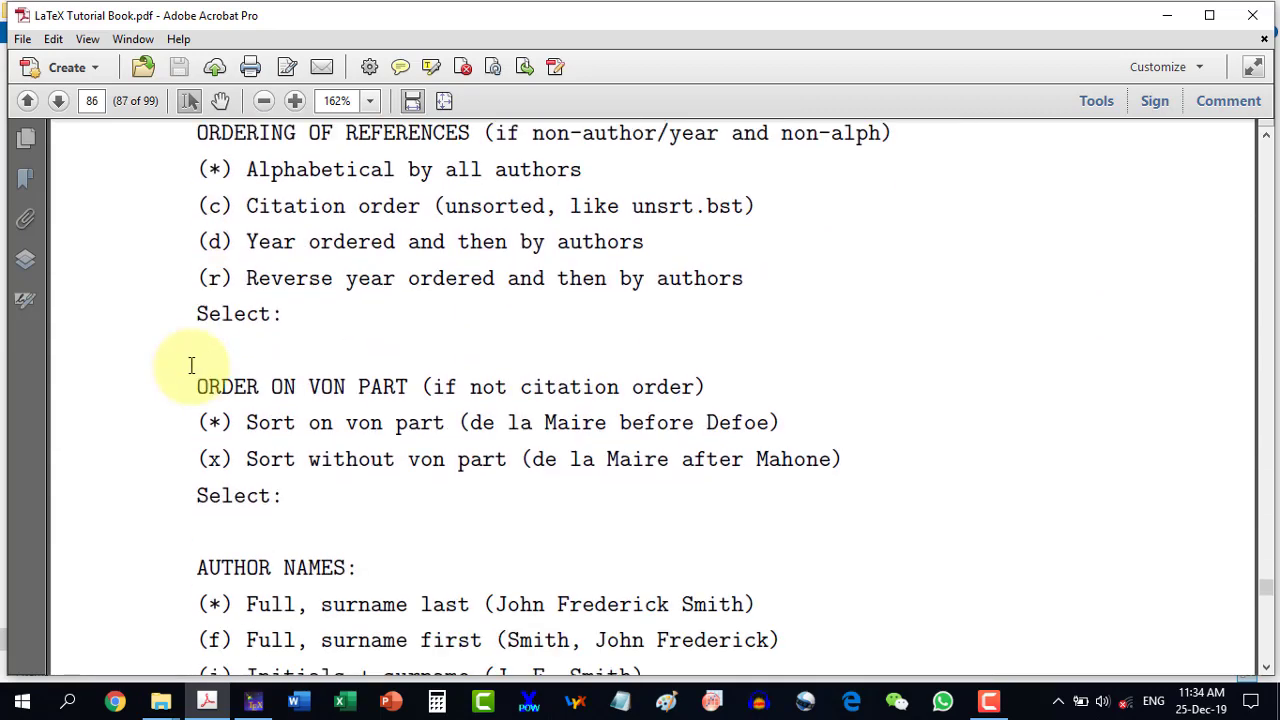
pyautogui.scroll(-6, 191, 365)
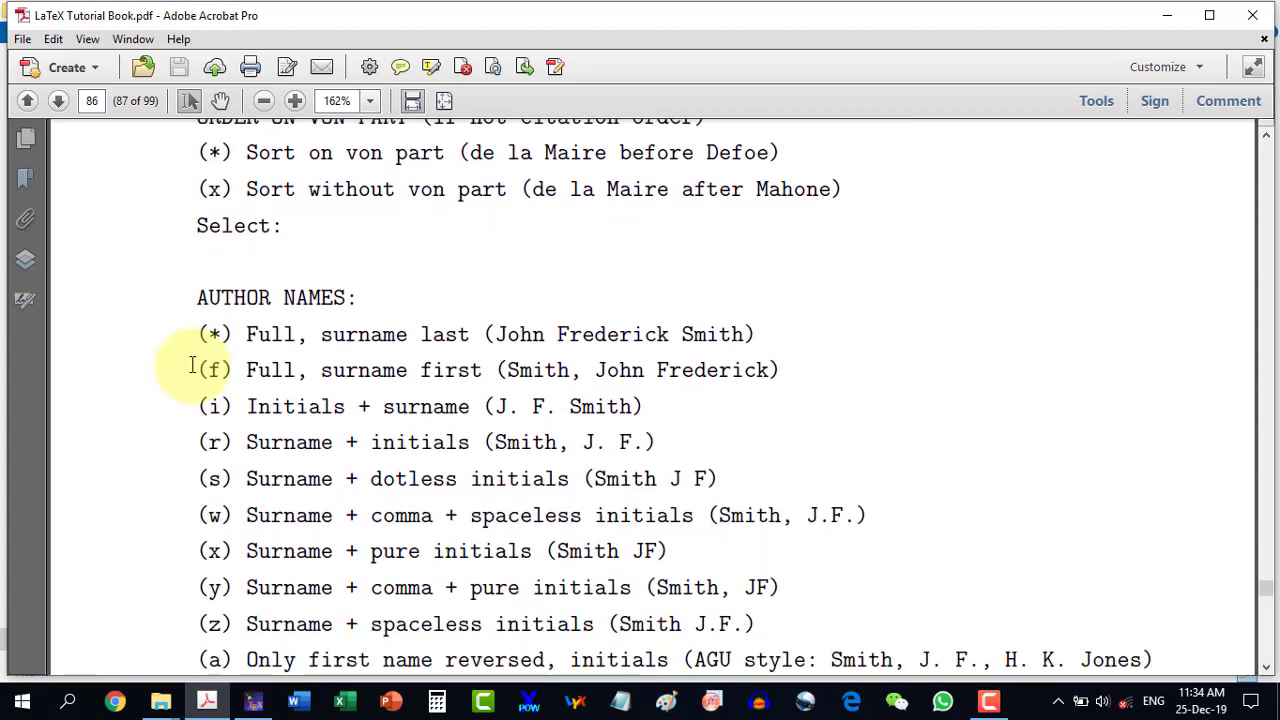
pyautogui.scroll(-2, 191, 365)
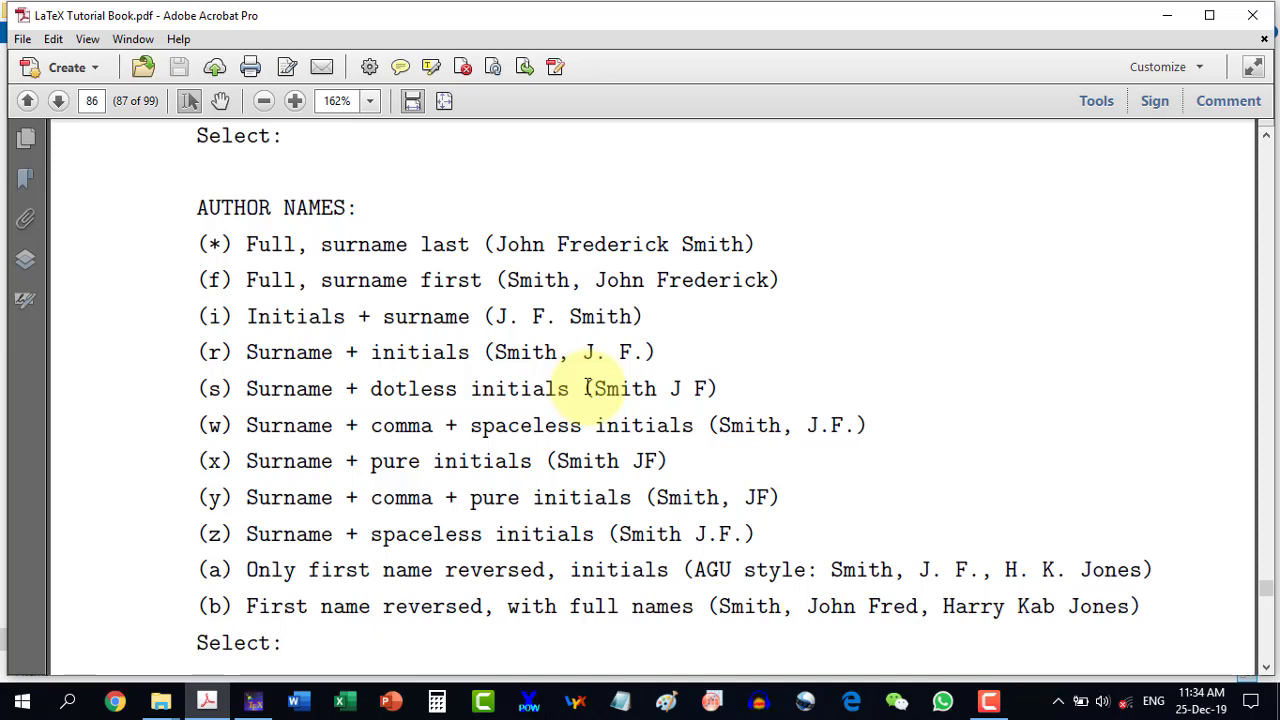
pyautogui.scroll(-5, 588, 388)
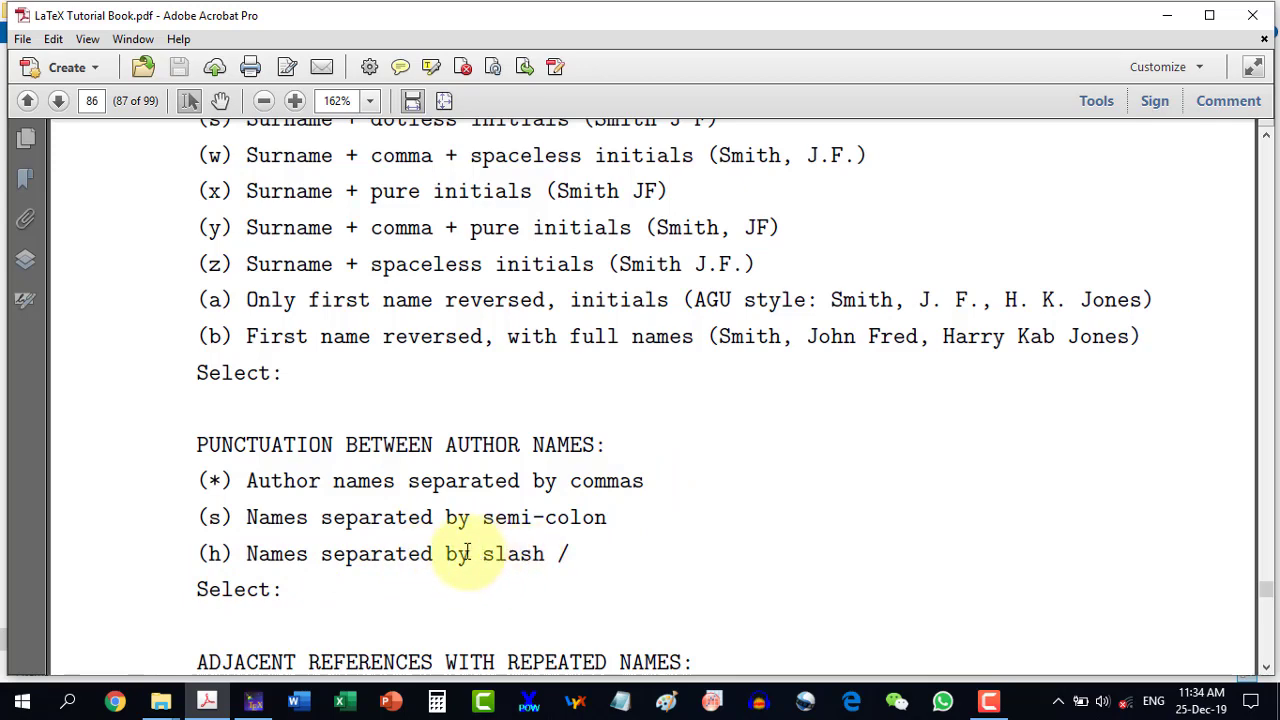
pyautogui.scroll(2, 470, 546)
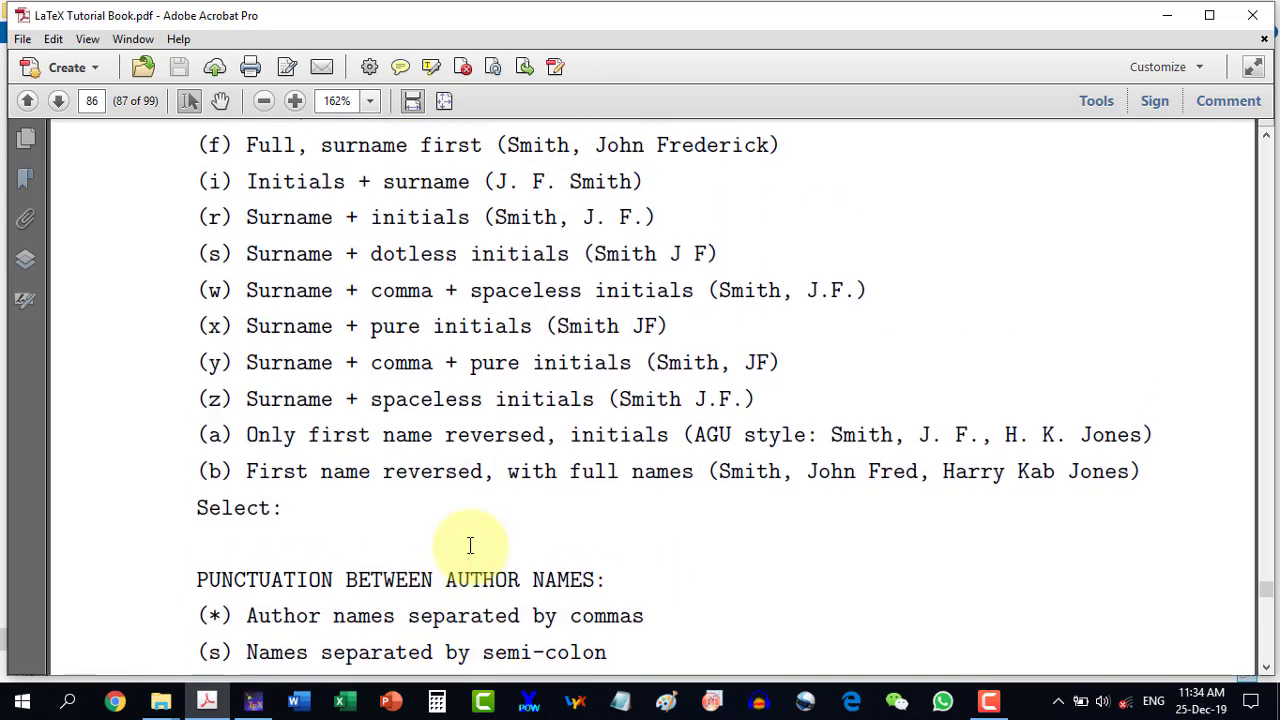
pyautogui.scroll(-3, 469, 543)
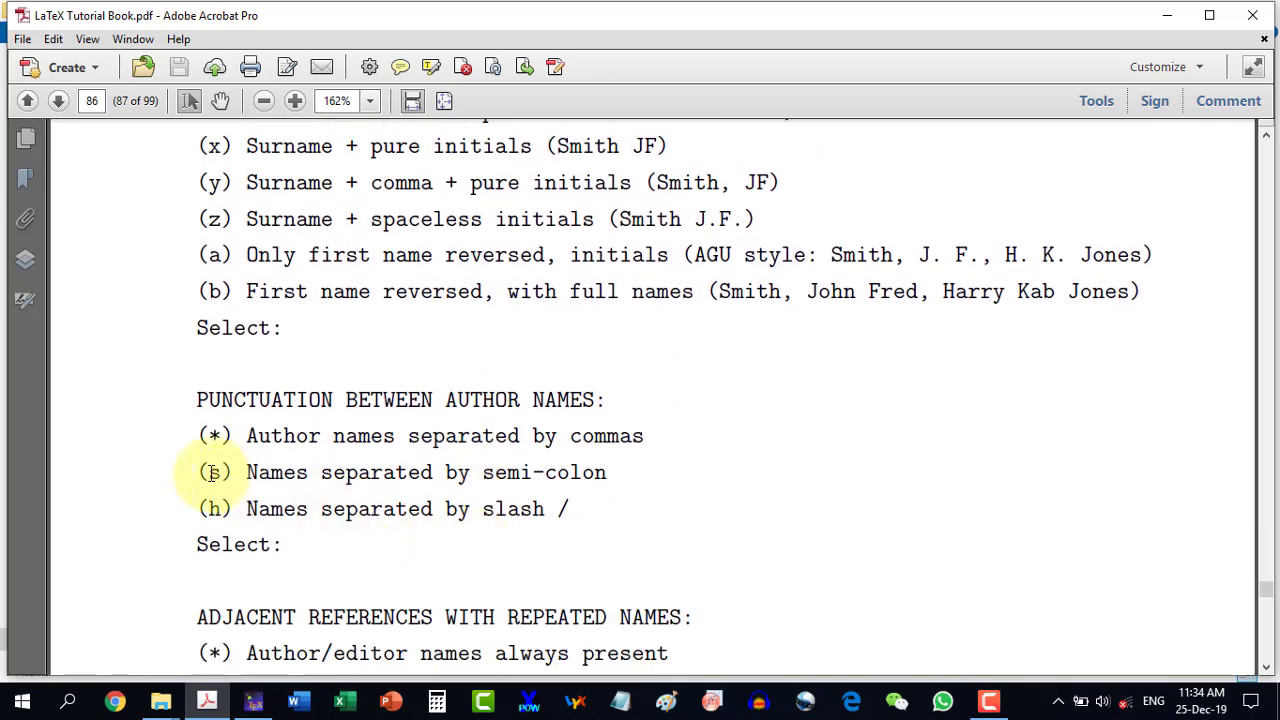
pyautogui.scroll(-10, 459, 584)
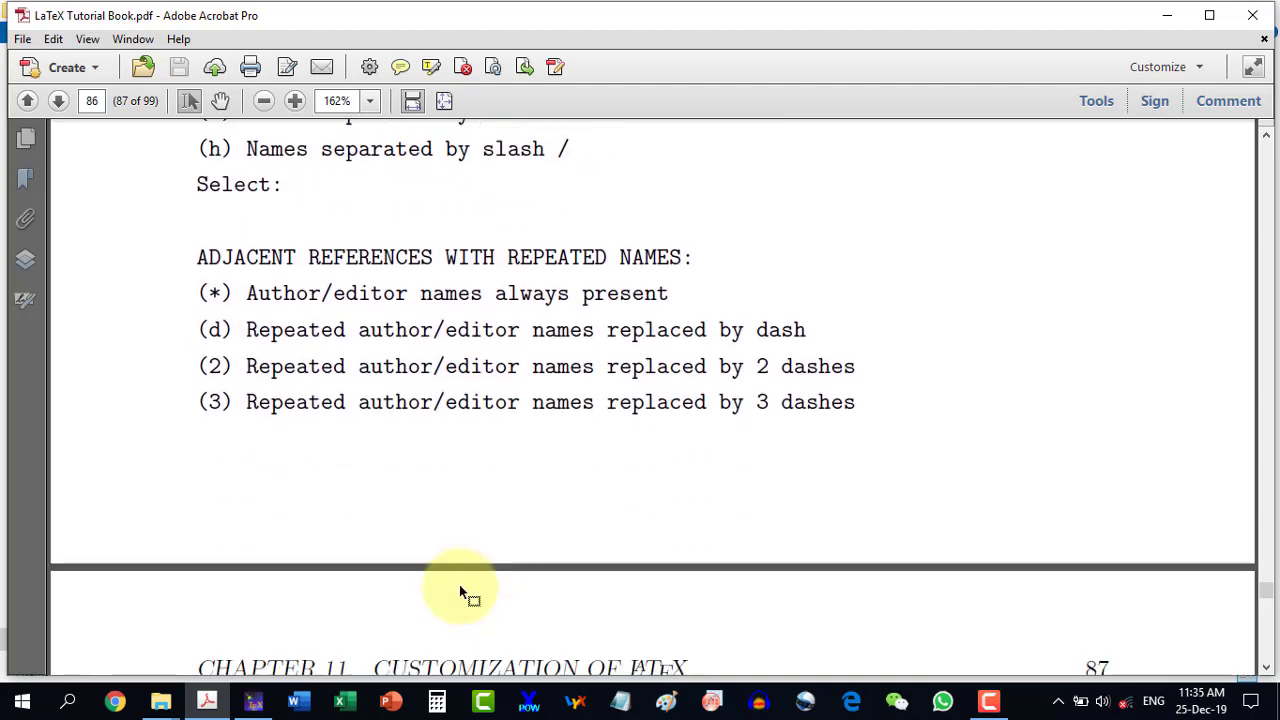
# Step: Skim the makebst options covering authors in citations, date format, article titles, journal names, volume punctuation and page numbers
pyautogui.scroll(-11, 459, 584)
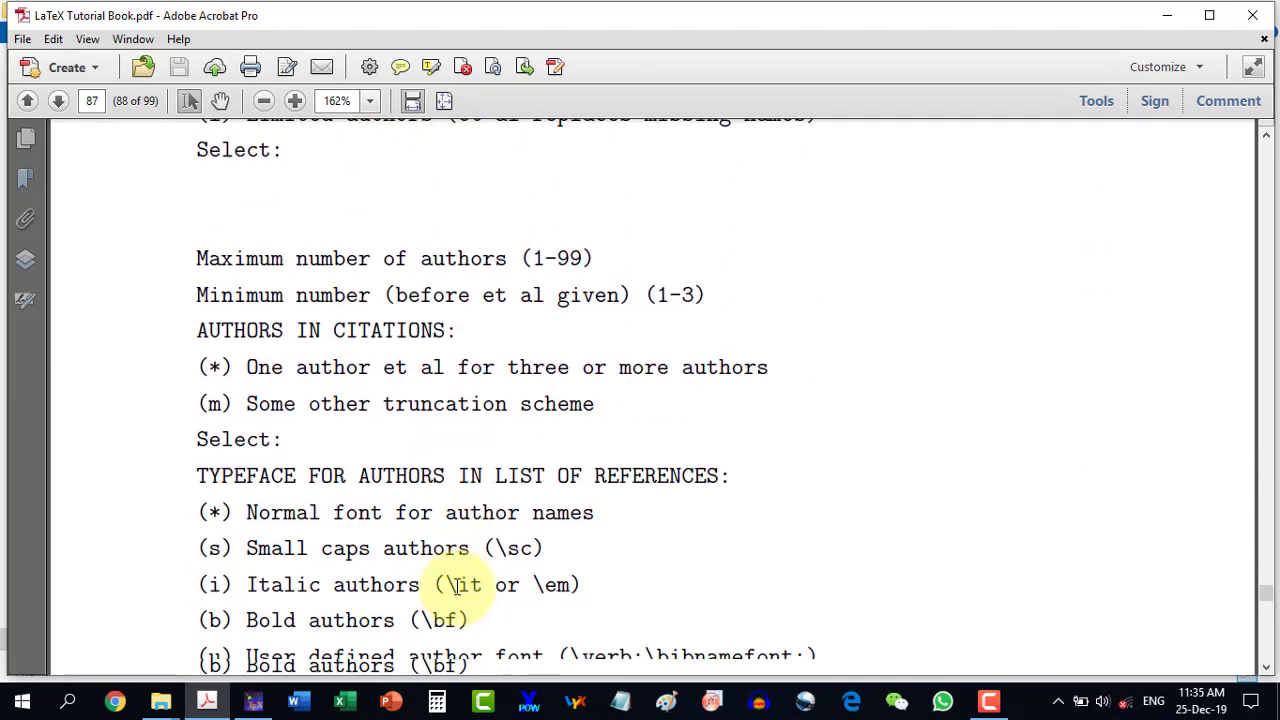
pyautogui.scroll(-11, 456, 586)
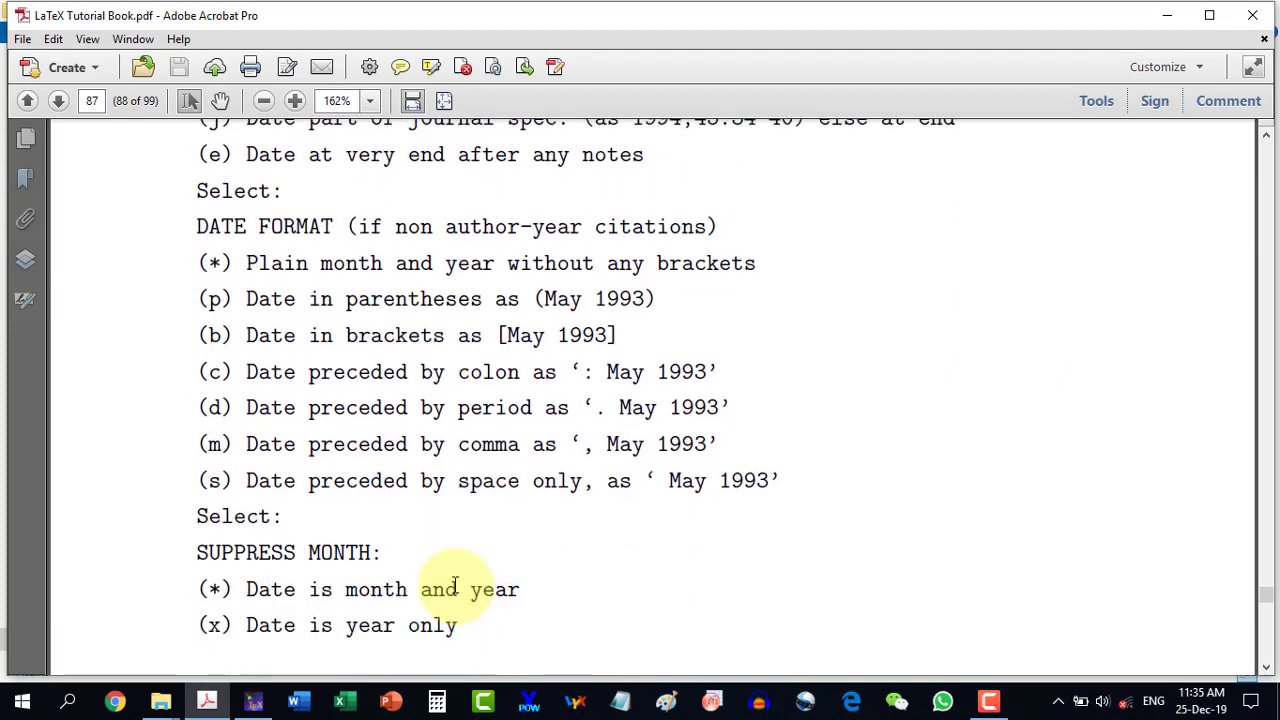
pyautogui.scroll(-10, 456, 584)
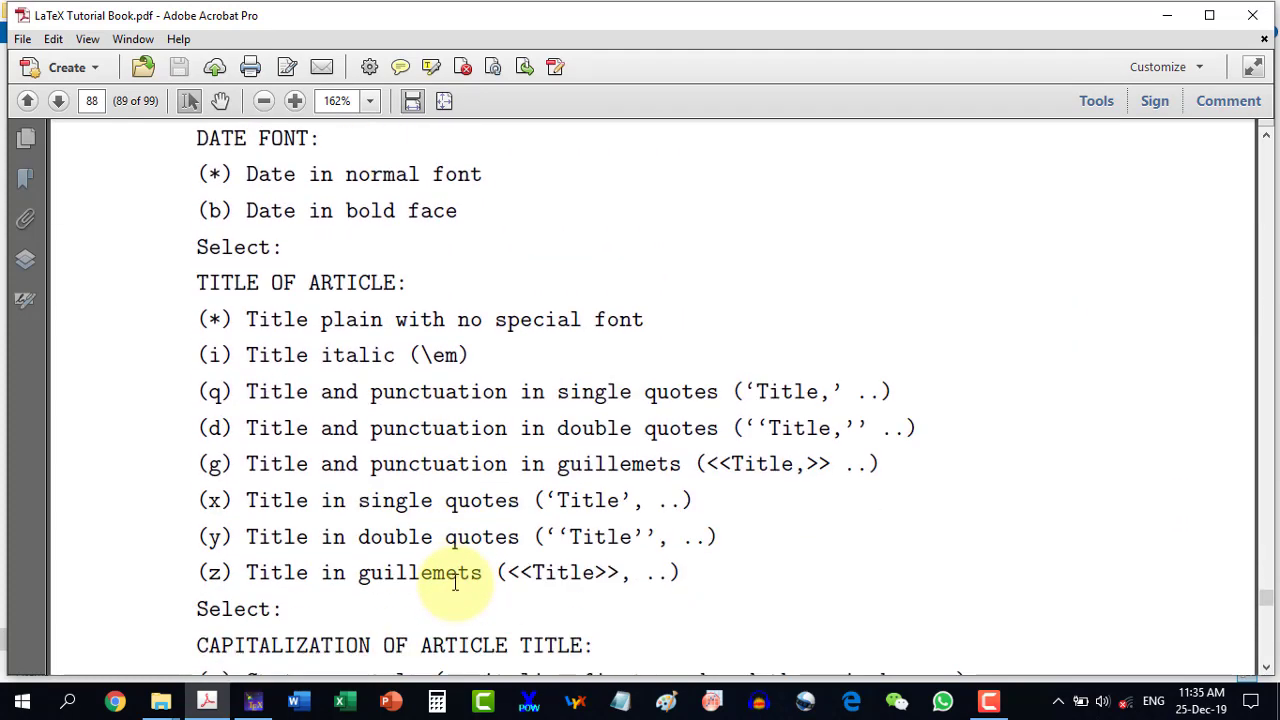
pyautogui.scroll(-9, 454, 579)
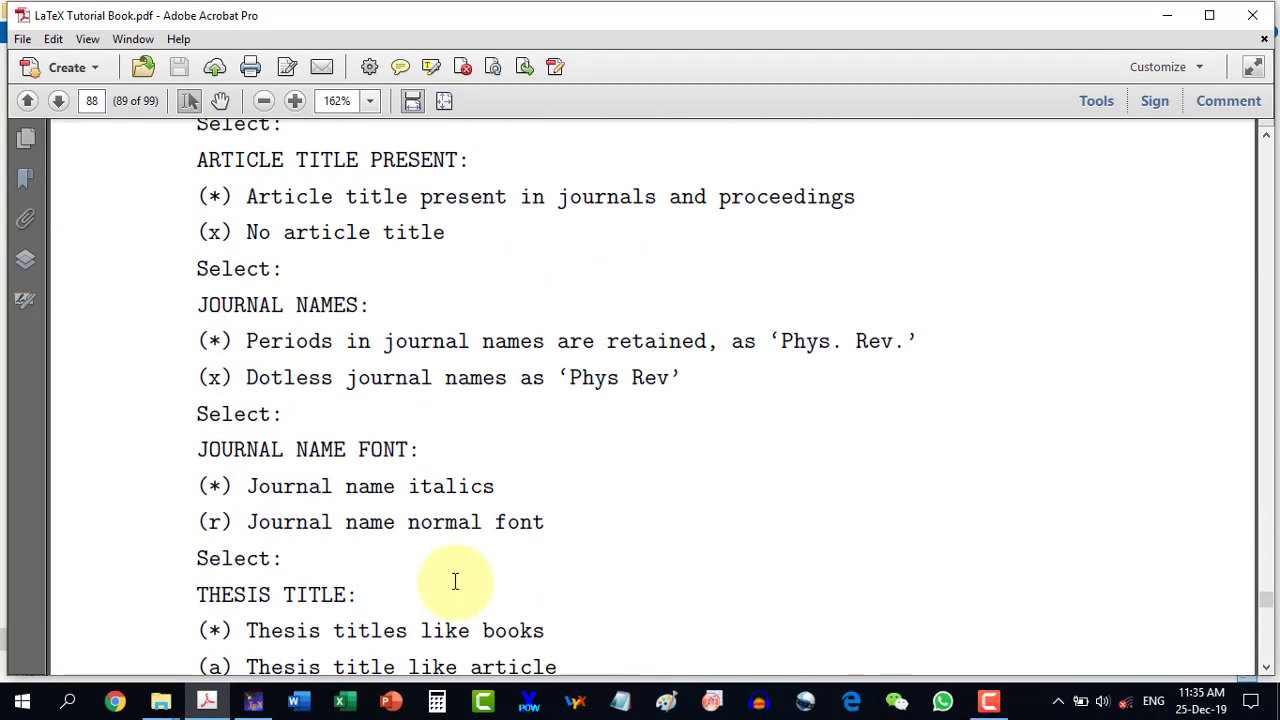
pyautogui.scroll(-4, 454, 585)
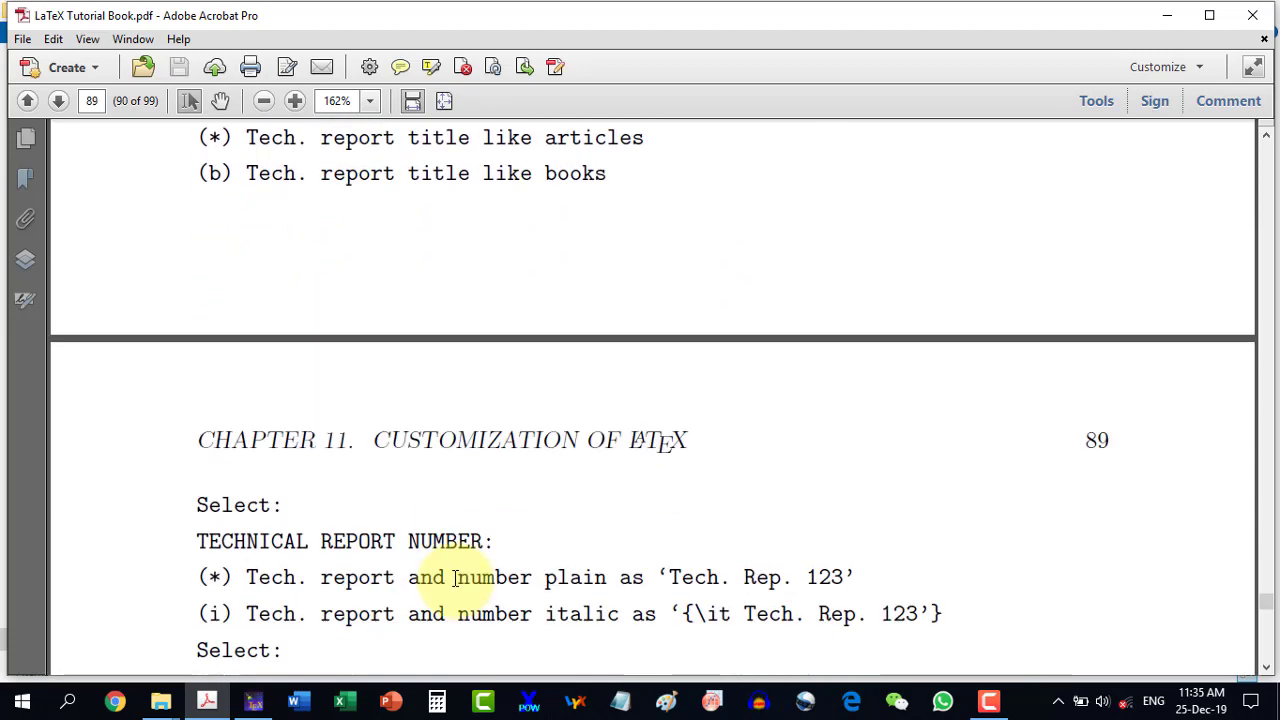
pyautogui.scroll(-11, 455, 578)
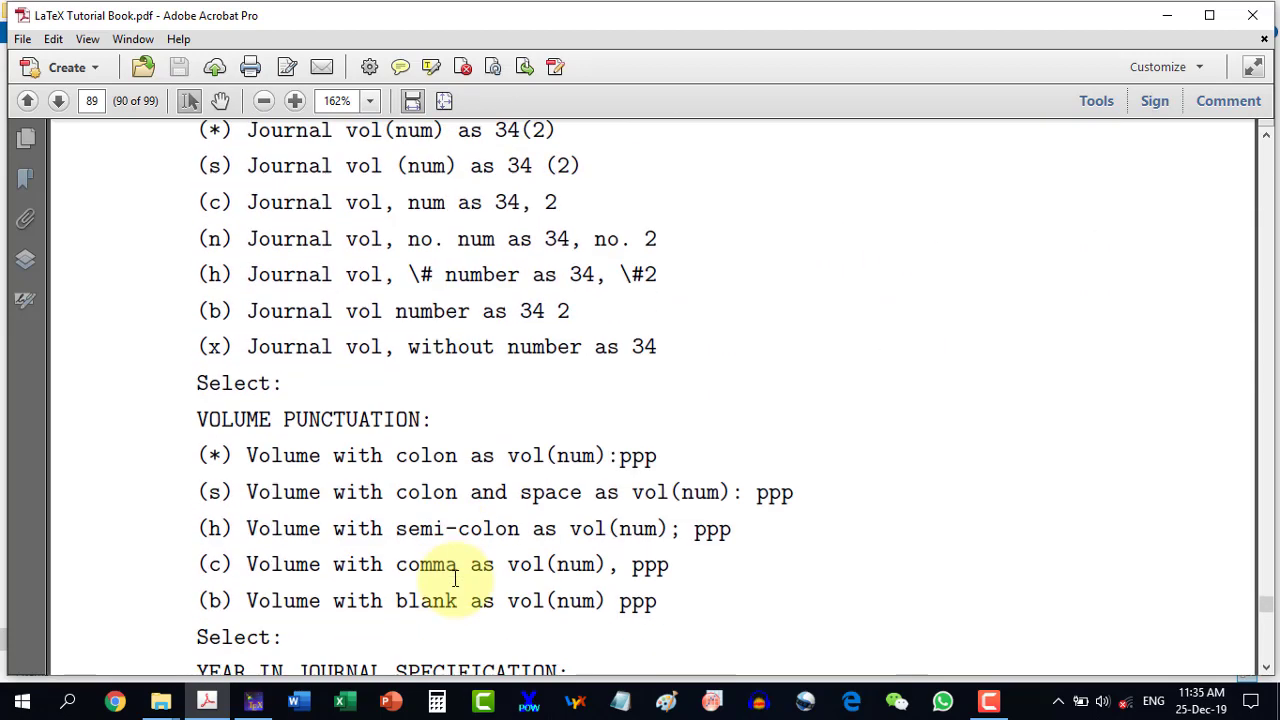
pyautogui.scroll(-12, 454, 578)
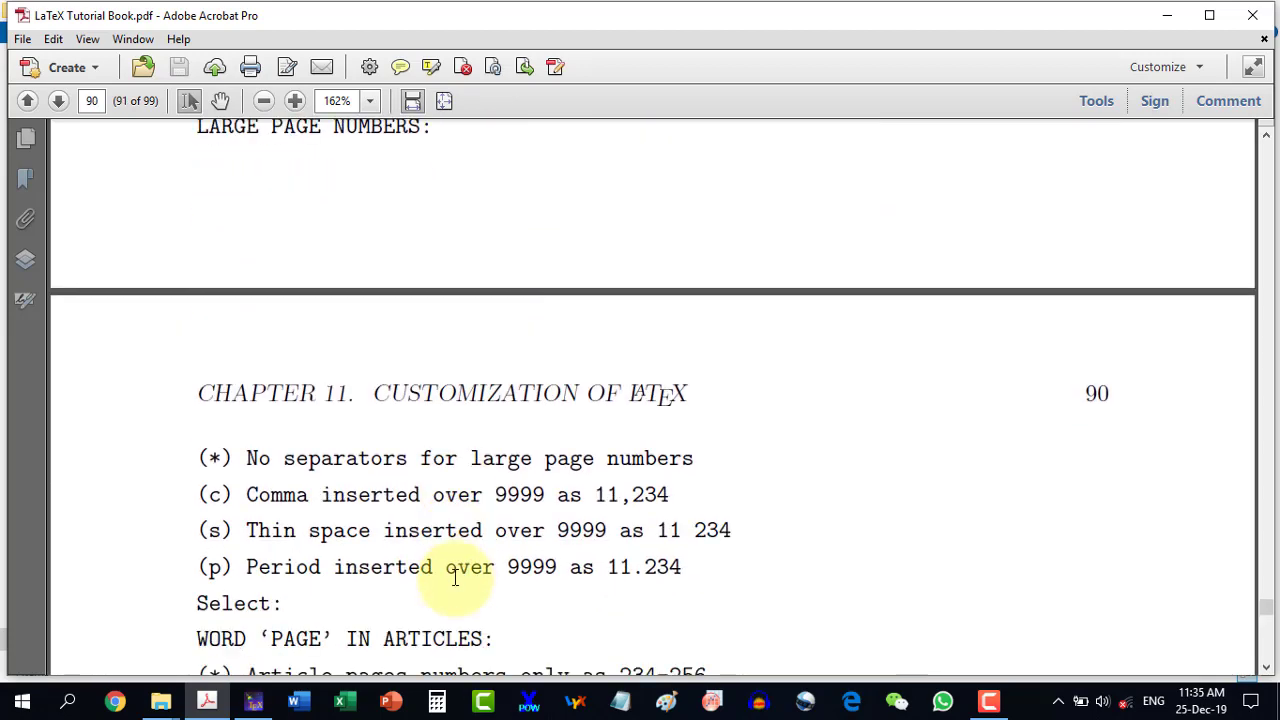
# Step: Skim the remaining makebst options, from number and series through abbreviations, to the closing question about running the batch job
pyautogui.scroll(-13, 454, 578)
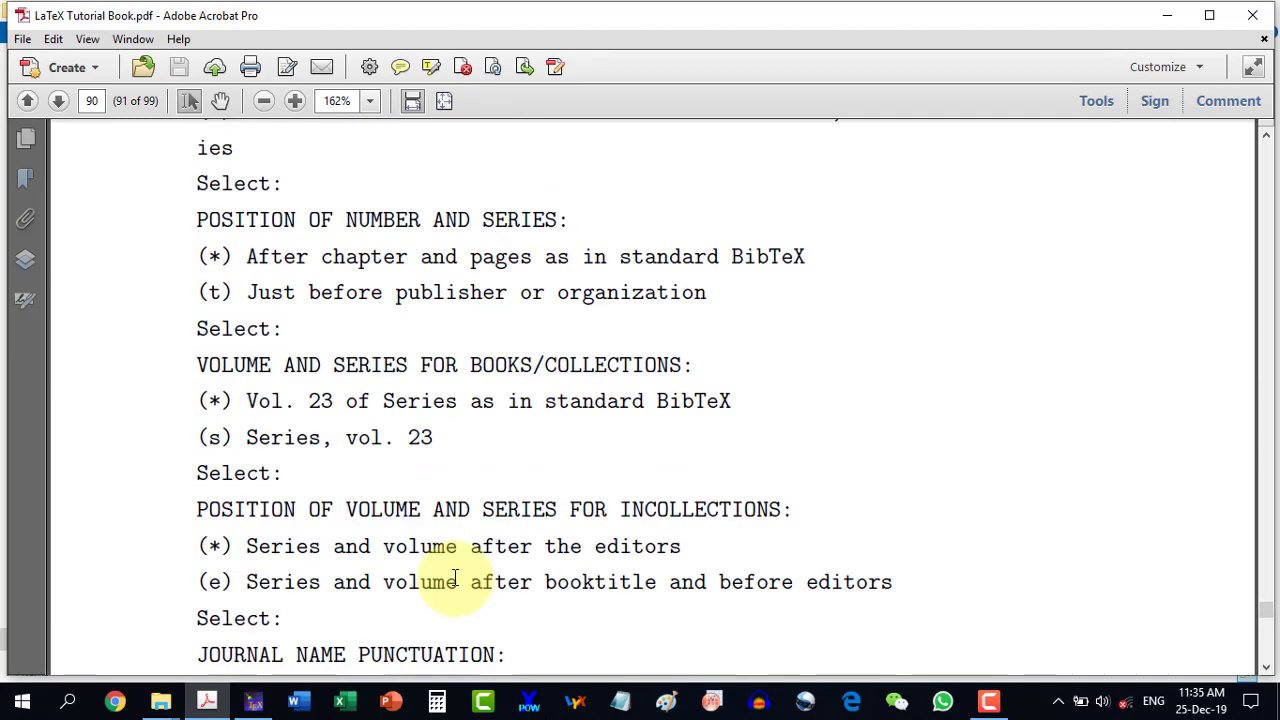
pyautogui.scroll(-14, 454, 578)
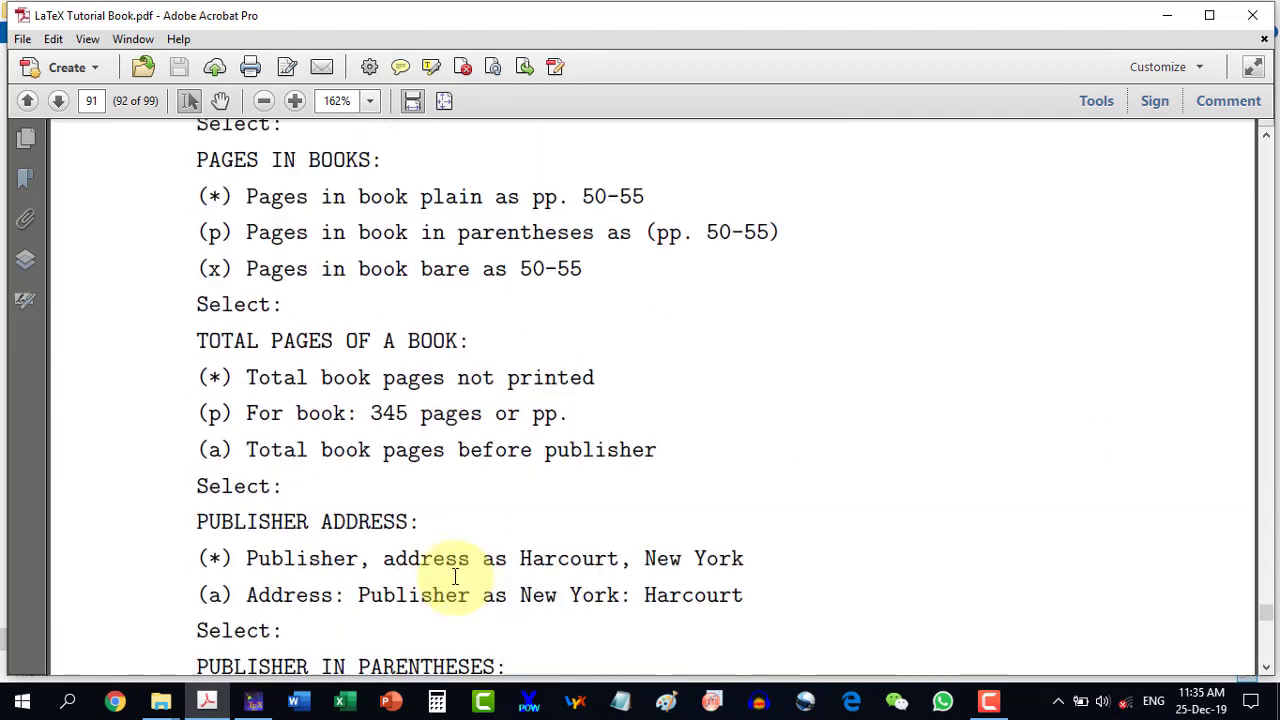
pyautogui.scroll(-14, 454, 578)
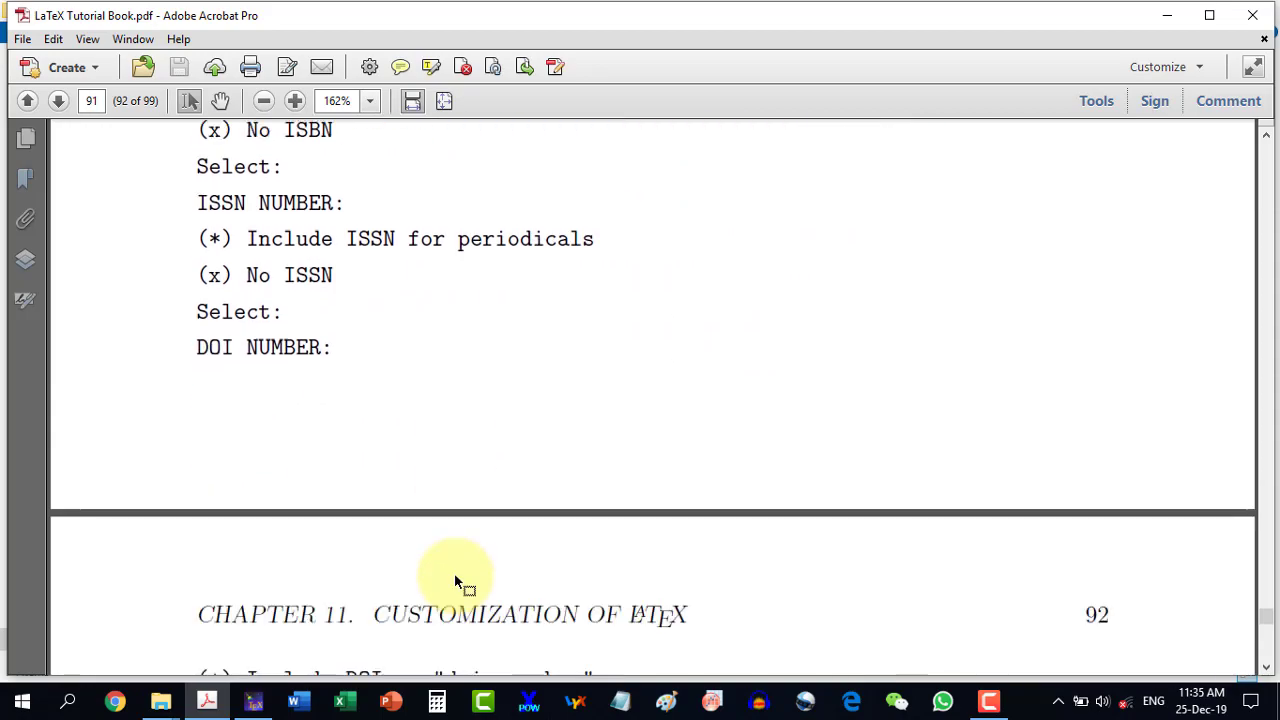
pyautogui.scroll(-16, 454, 578)
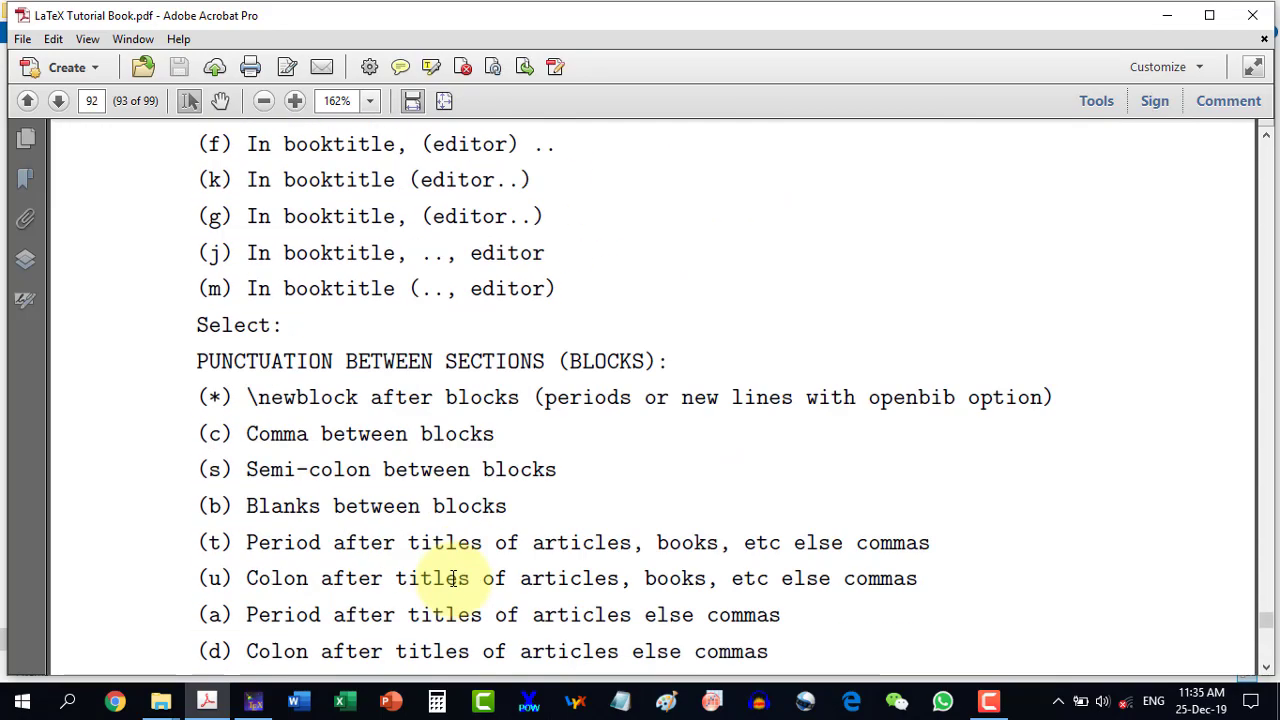
pyautogui.scroll(-18, 452, 578)
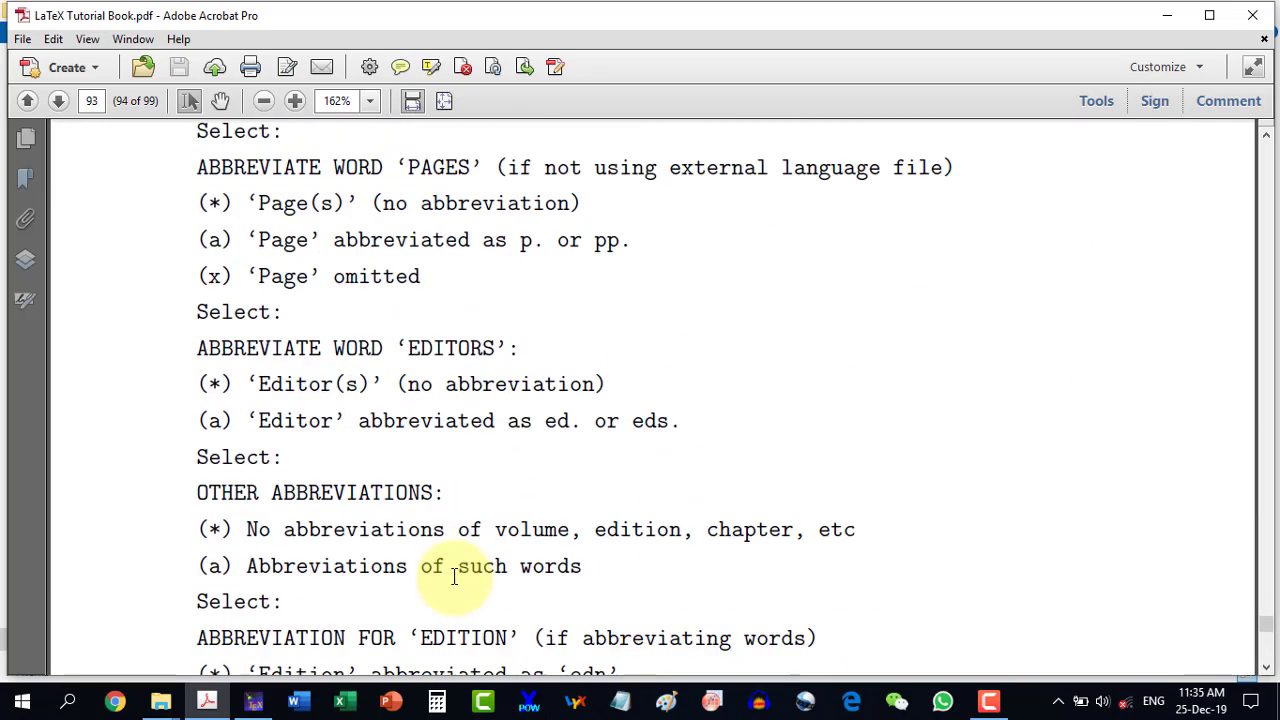
pyautogui.scroll(-15, 453, 576)
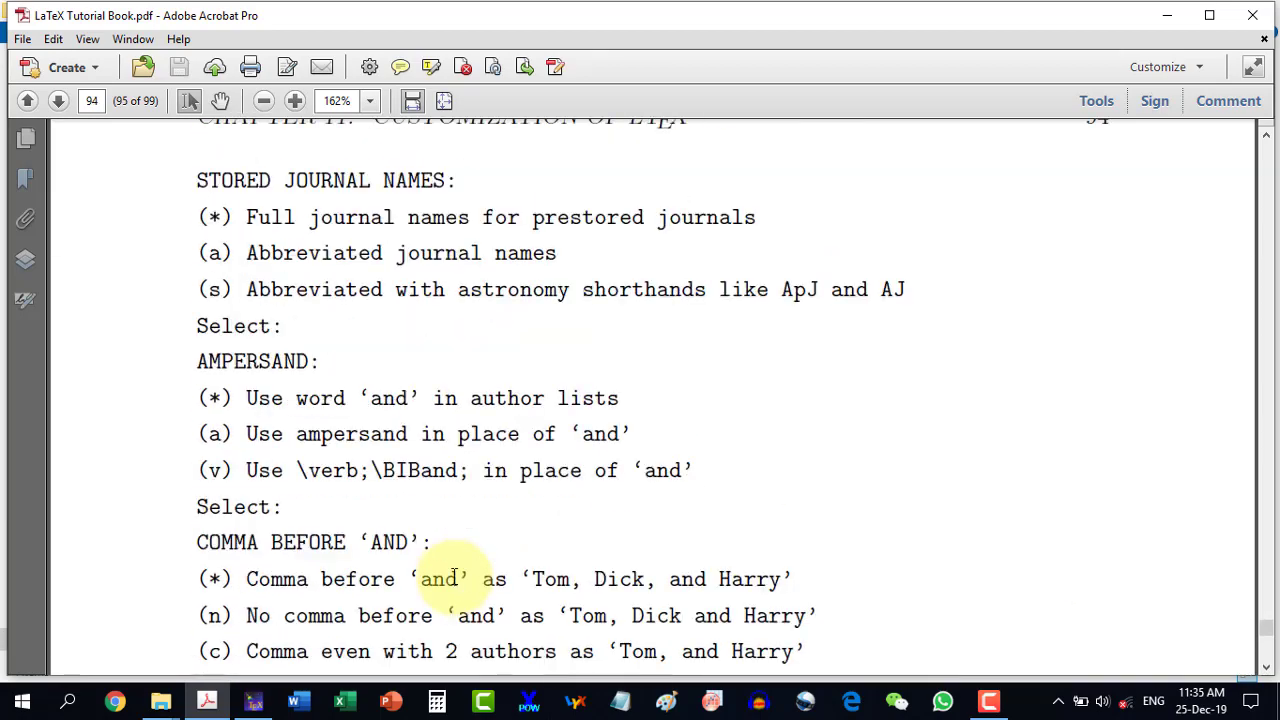
pyautogui.scroll(-13, 454, 578)
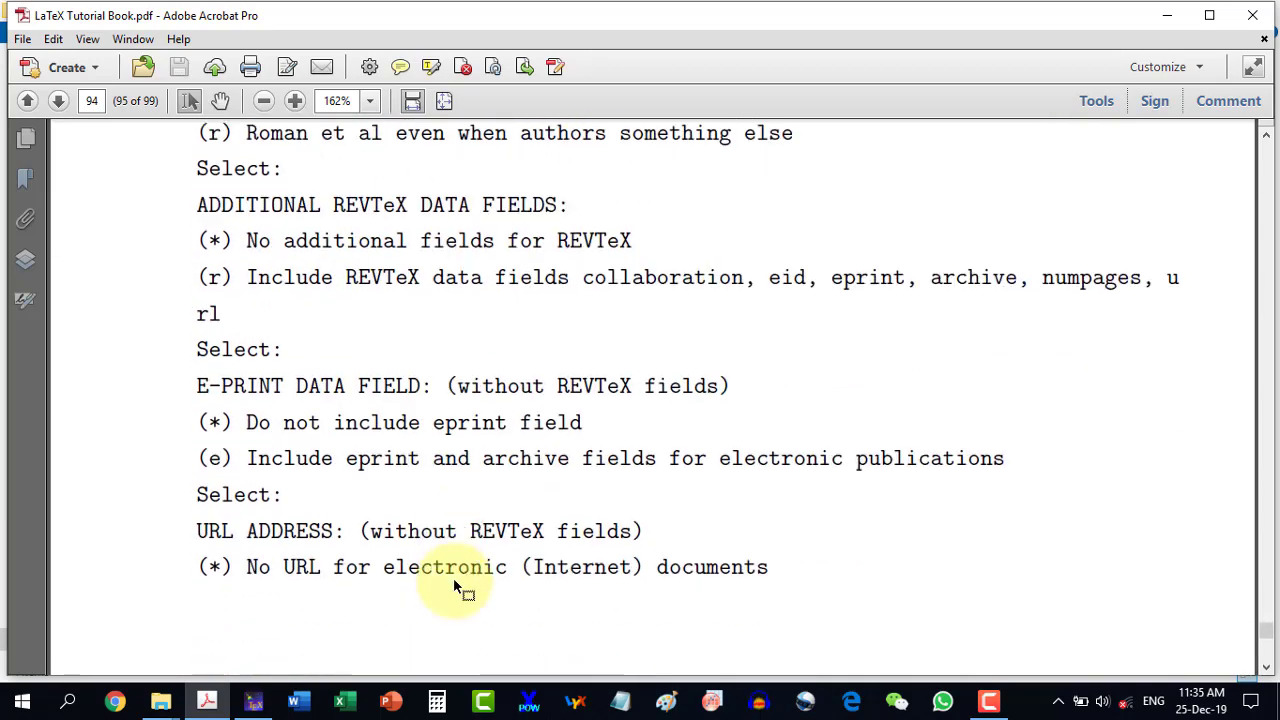
pyautogui.scroll(-18, 453, 577)
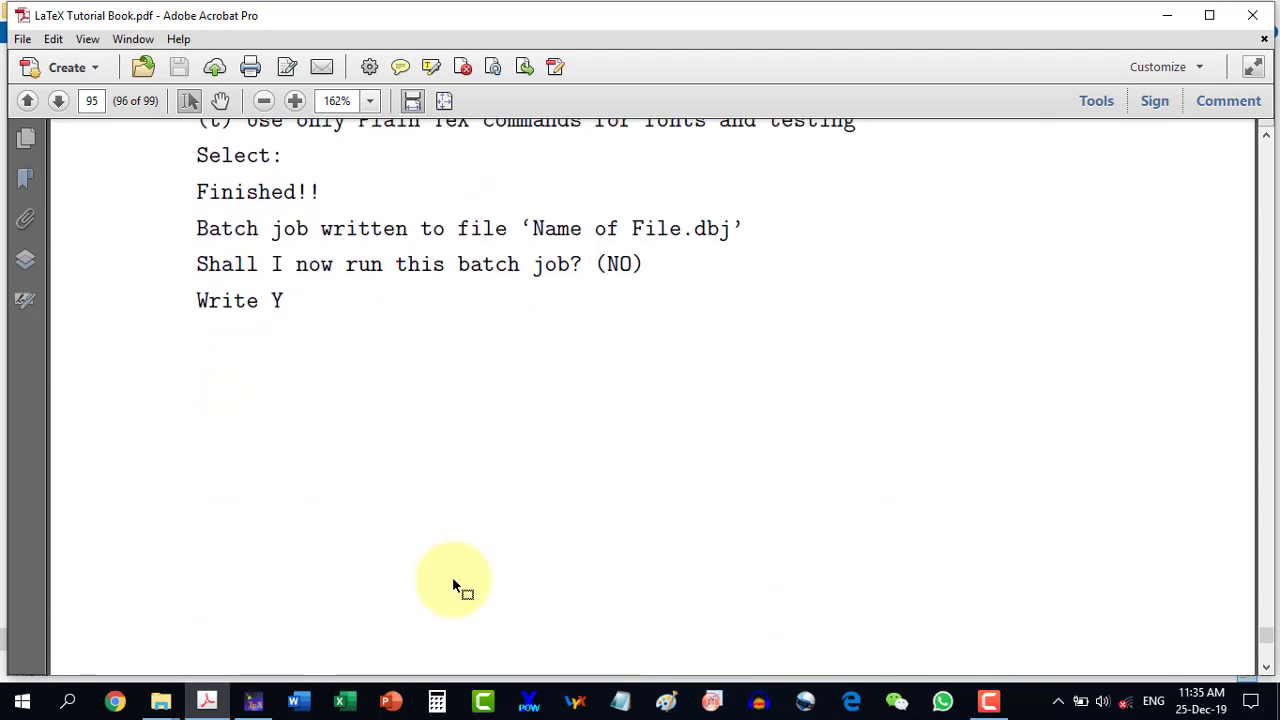
pyautogui.scroll(3, 452, 577)
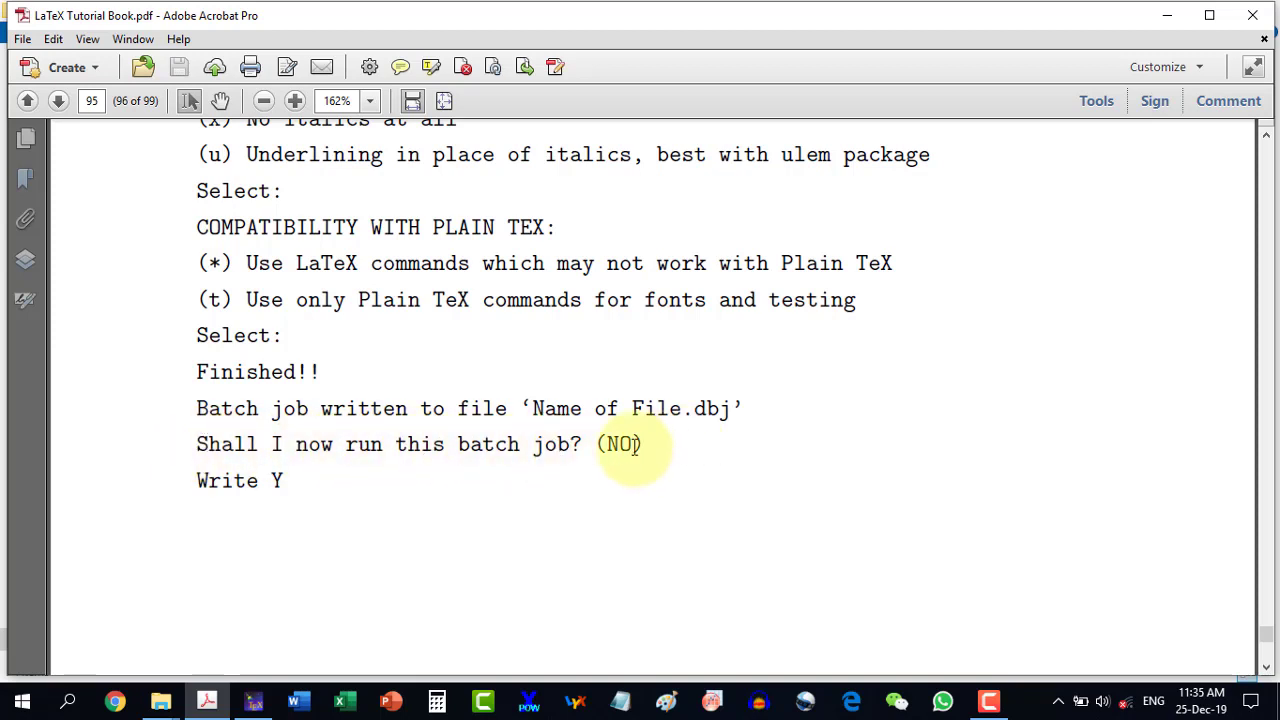
# Step: Check the closing batch-job question in the tutorial book and the answer it says to write
pyautogui.moveTo(594, 445); pyautogui.dragTo(657, 446)
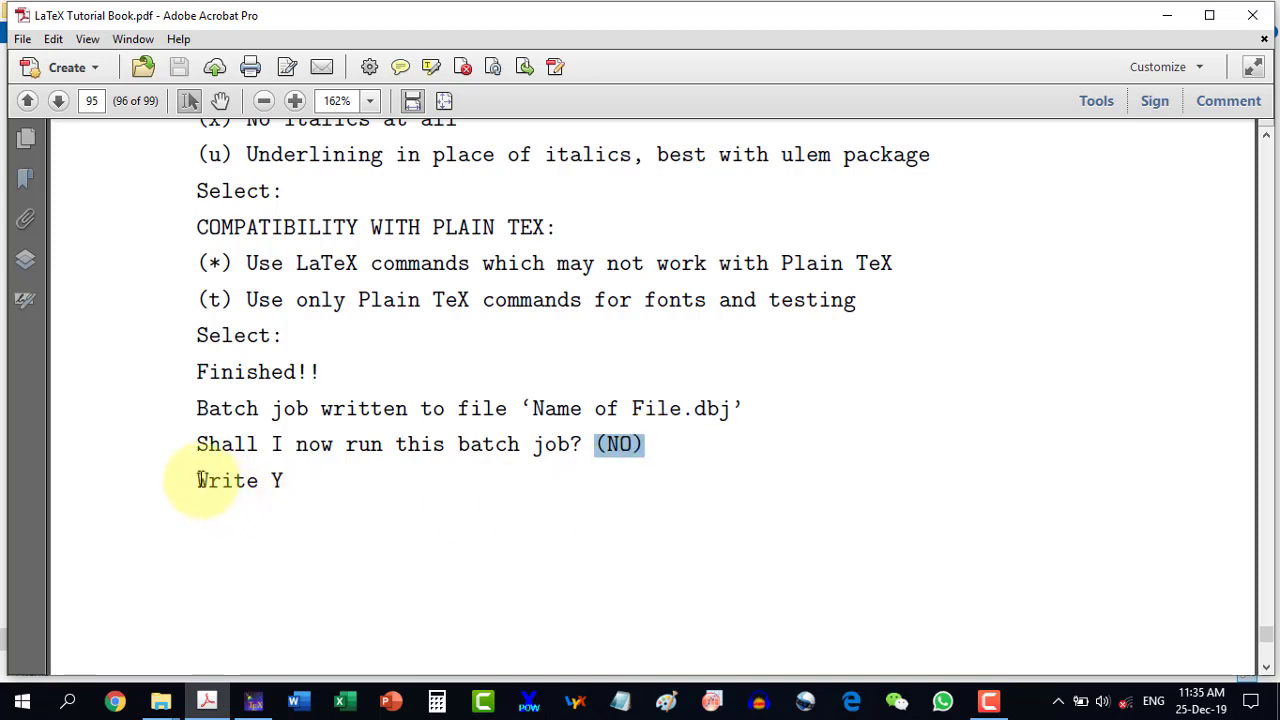
pyautogui.moveTo(198, 481); pyautogui.dragTo(280, 480)
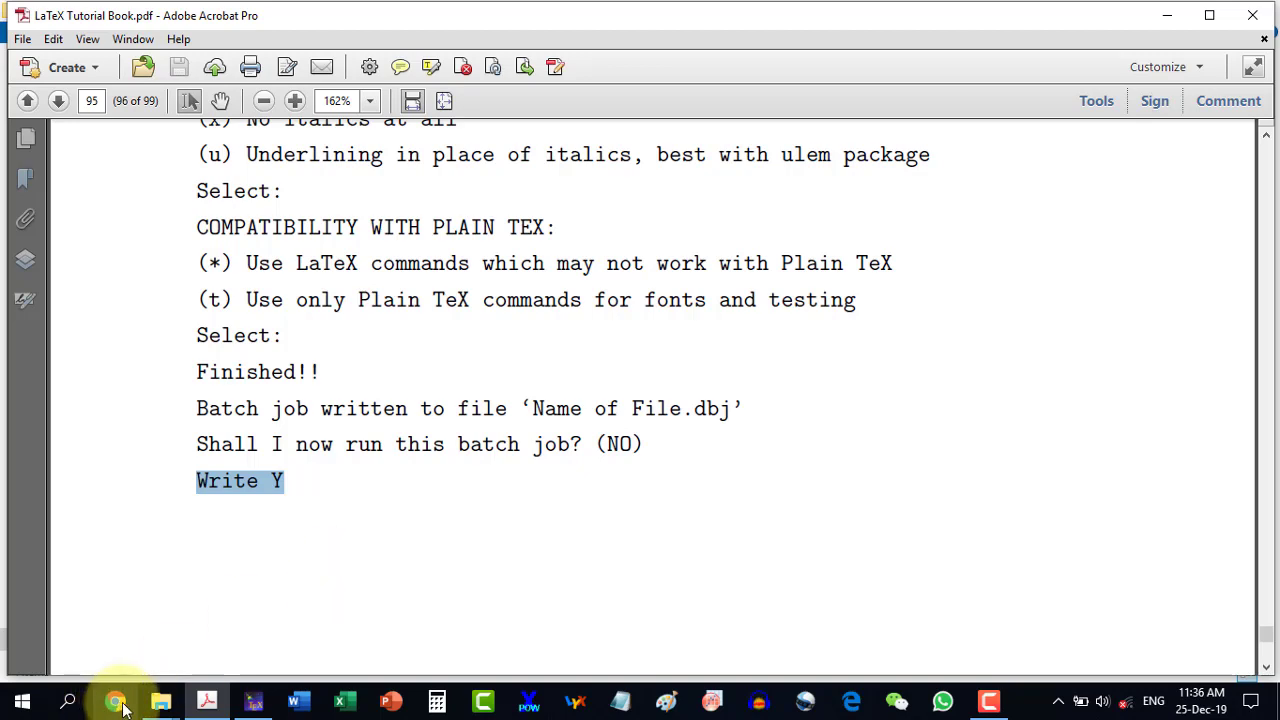
# Step: Open a Command Prompt window and maximize it
pyautogui.click(72, 702)
pyautogui.write('cmd')
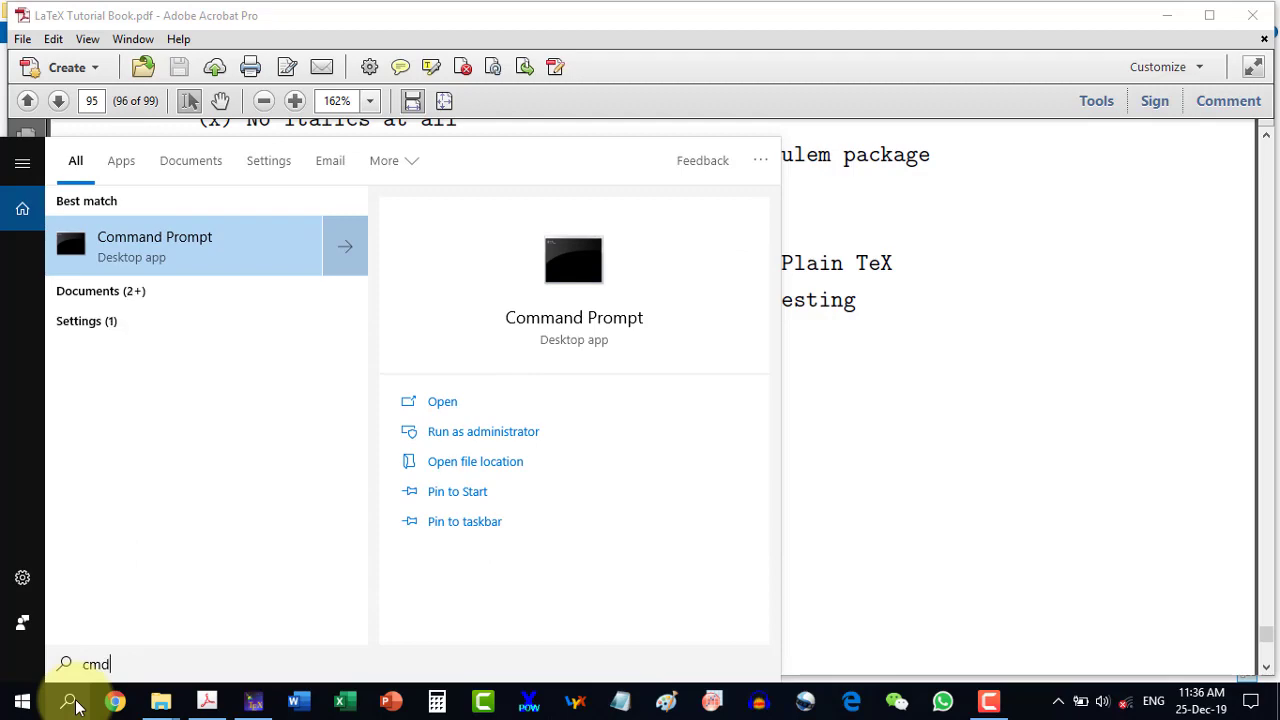
pyautogui.press('Return')
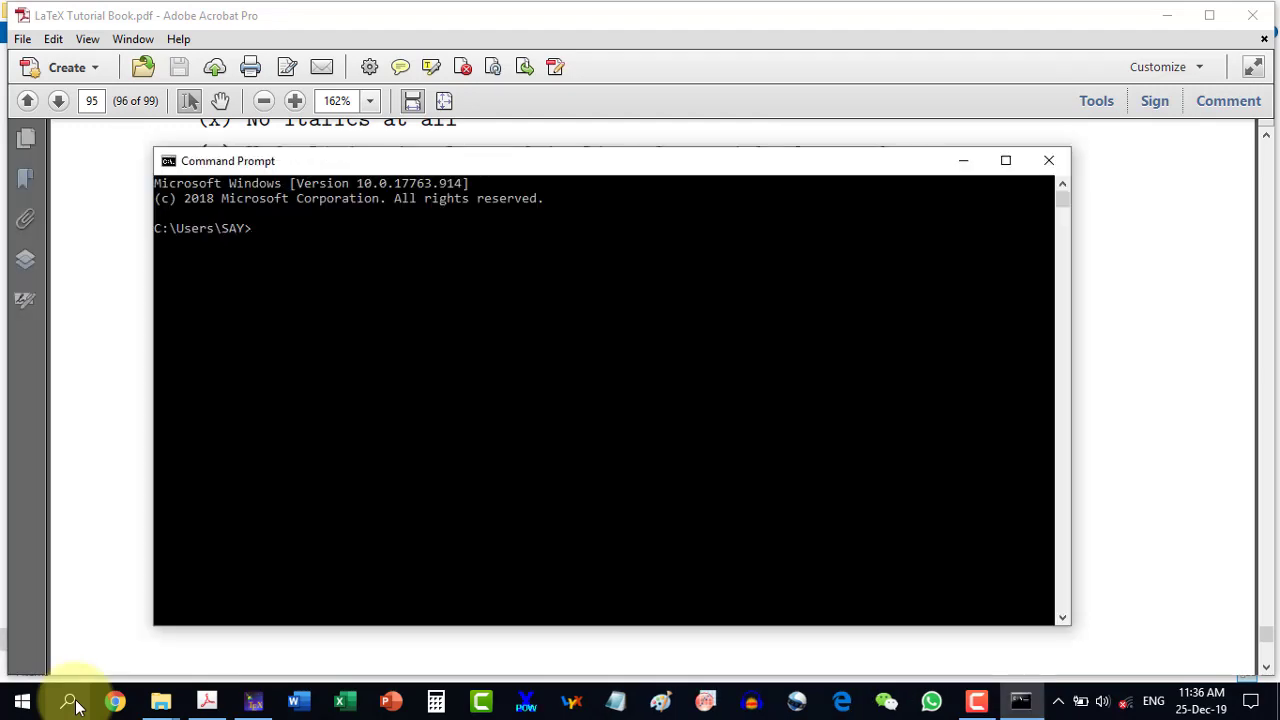
pyautogui.click(1005, 160)
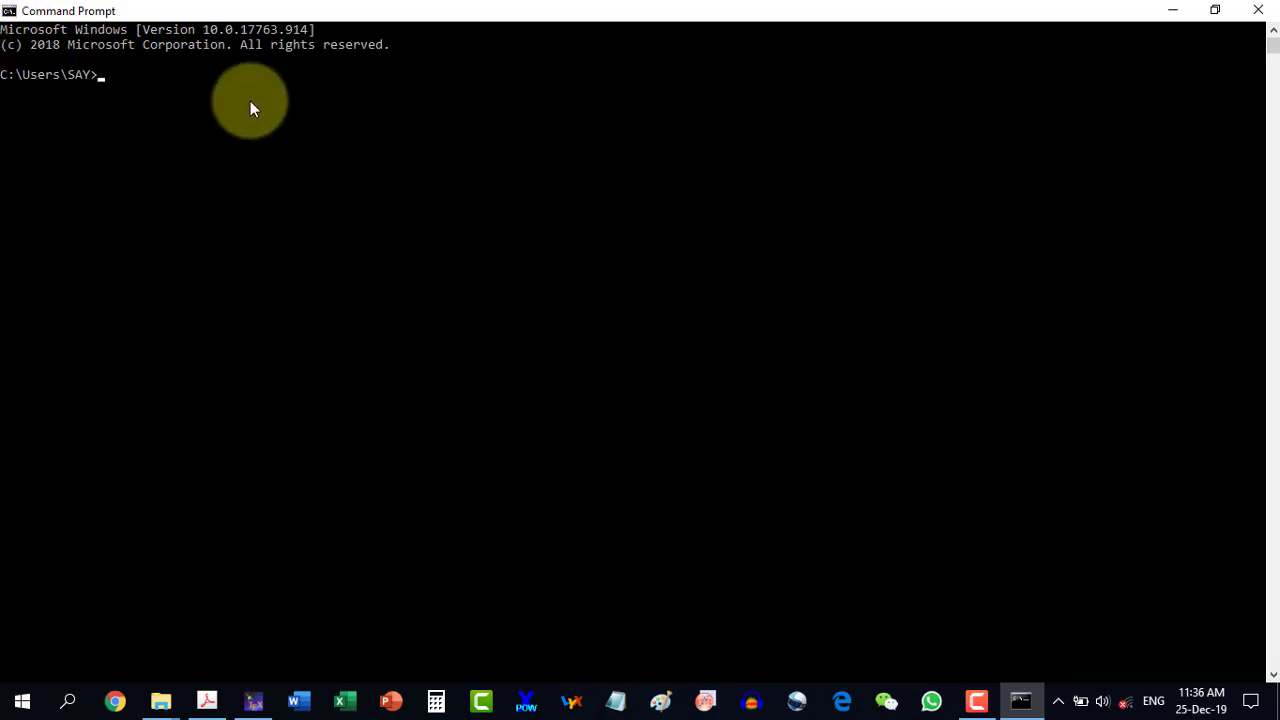
# Step: Run latex makebst, decline the usage description and accept the default master file merlin.mbs
pyautogui.write('latex makebsr')
pyautogui.press('BackSpace')
pyautogui.write('t')
pyautogui.press('Return')
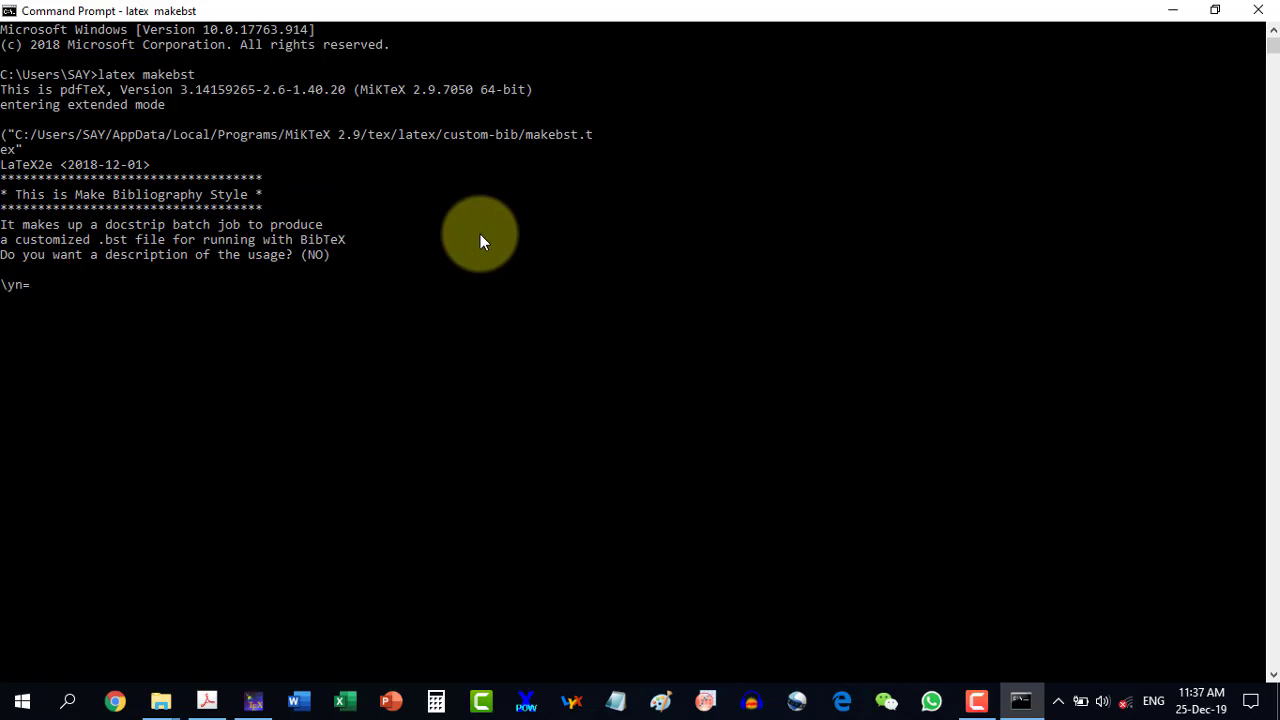
pyautogui.press('Return')
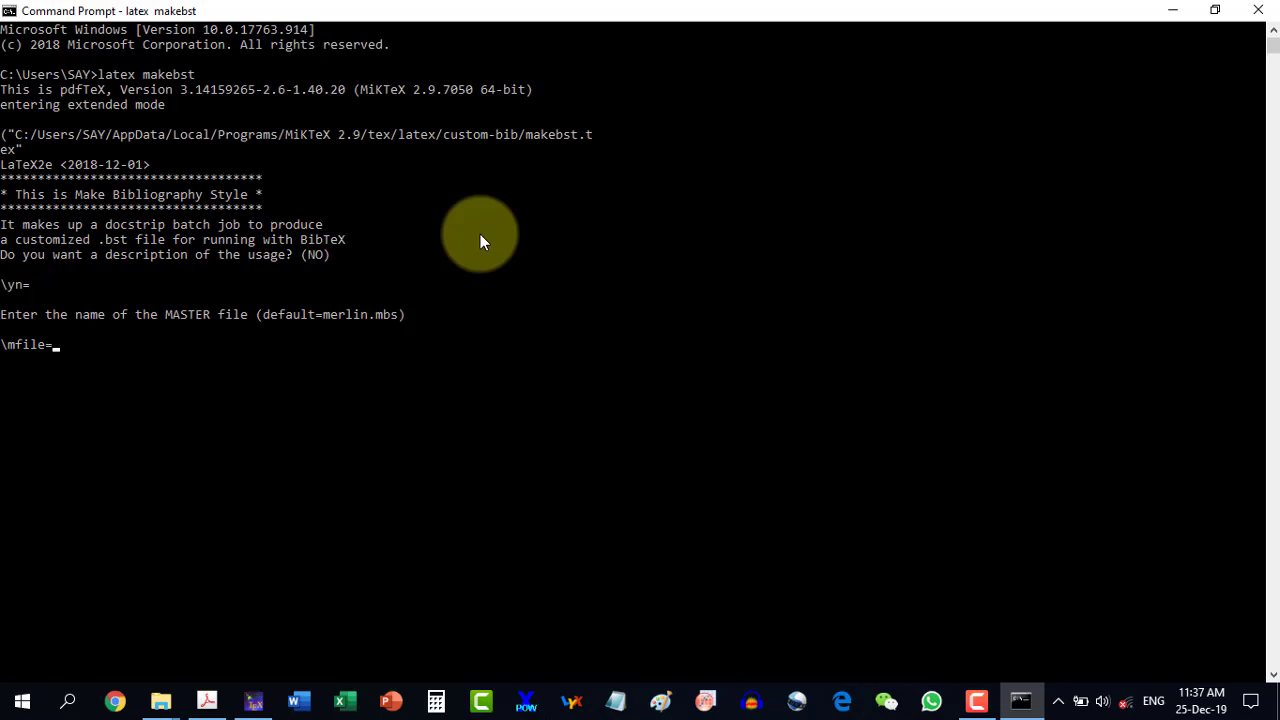
pyautogui.press('Return')
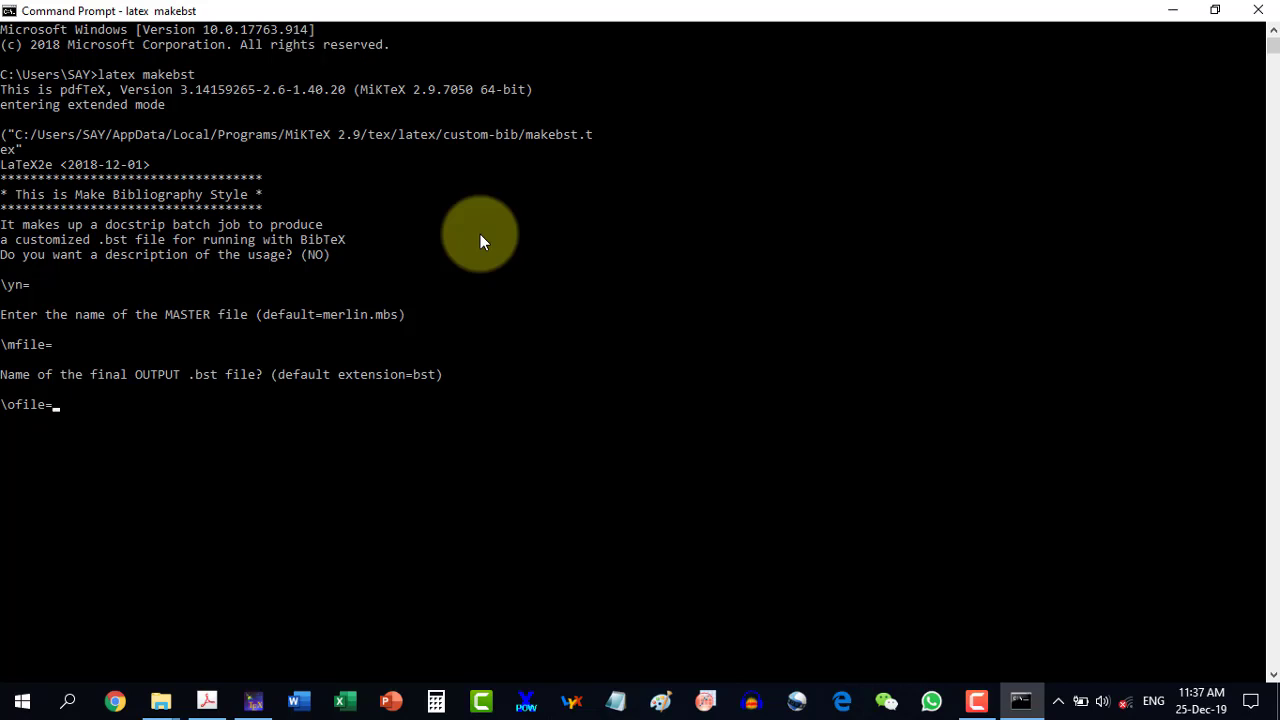
# Step: Name the final output .bst file SAY and give it the comment line "It is my style"
pyautogui.write('SAT')
pyautogui.press('BackSpace')
pyautogui.write('Y')
pyautogui.press('Return')
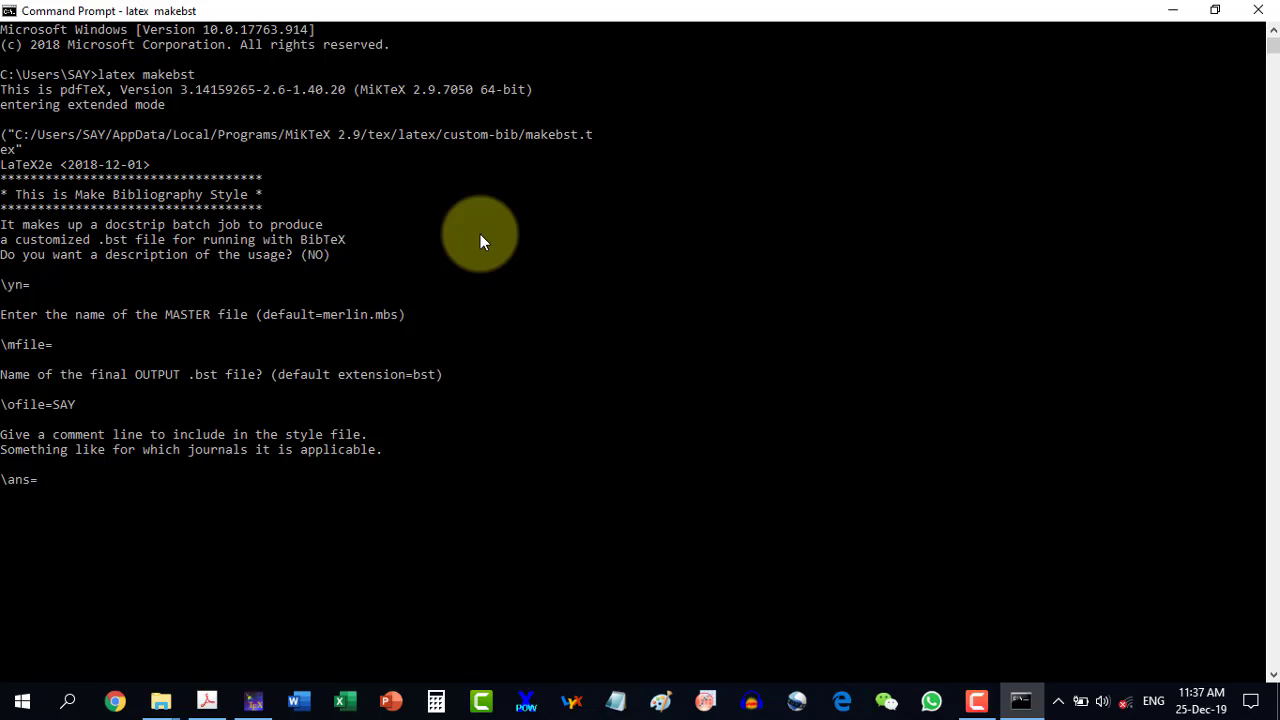
pyautogui.write('It is my style')
pyautogui.press('Return')
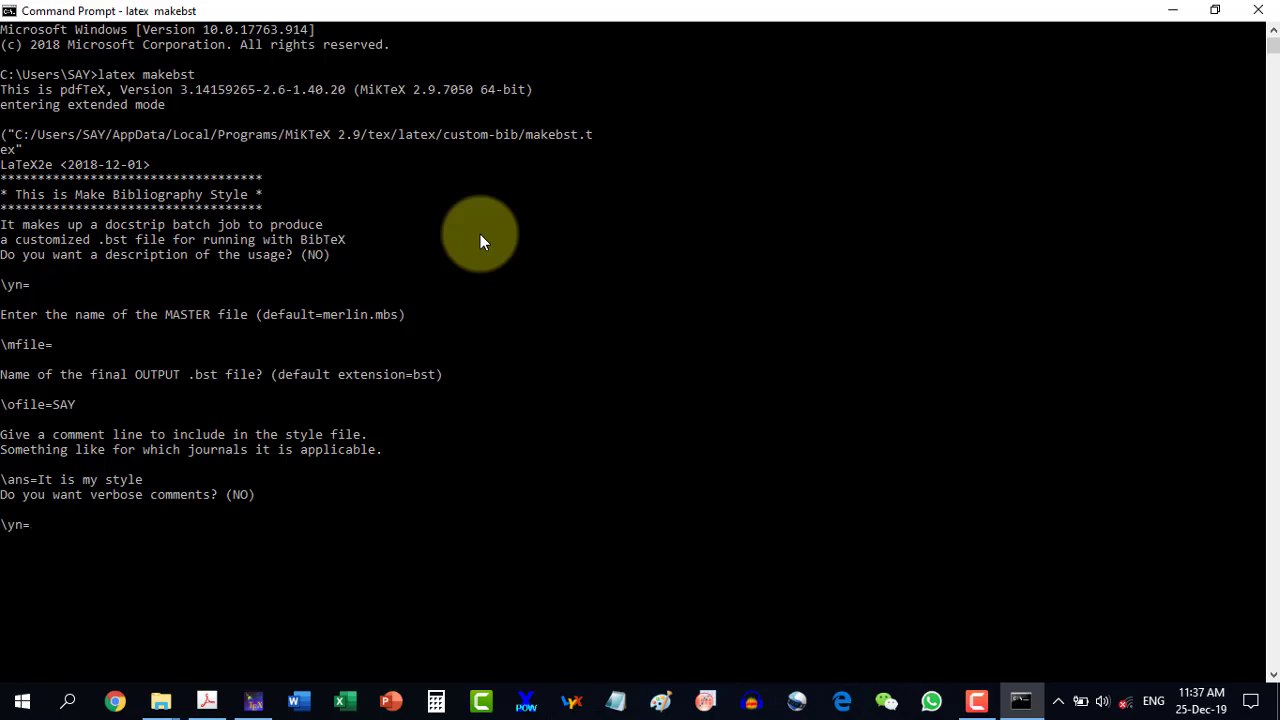
# Step: Decline verbose comments and extra journal name files, keeping the default language definition file and explicit English words
pyautogui.press('Return')
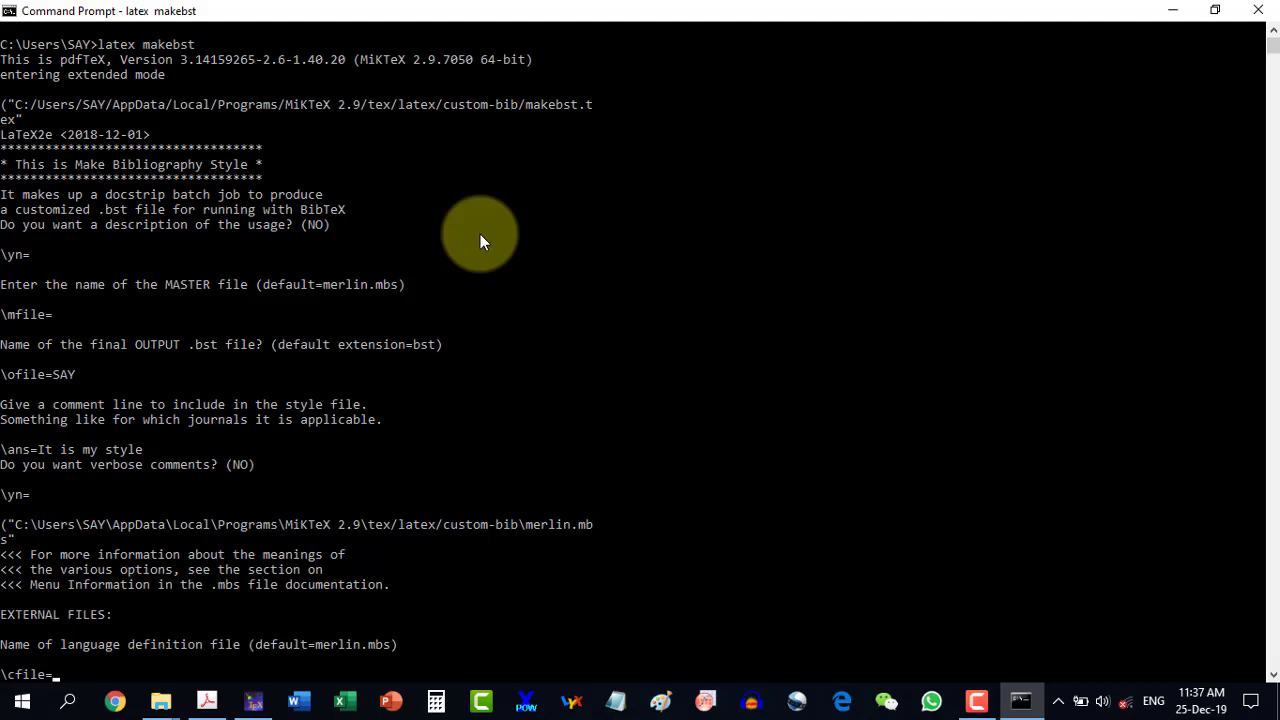
pyautogui.press('Return')
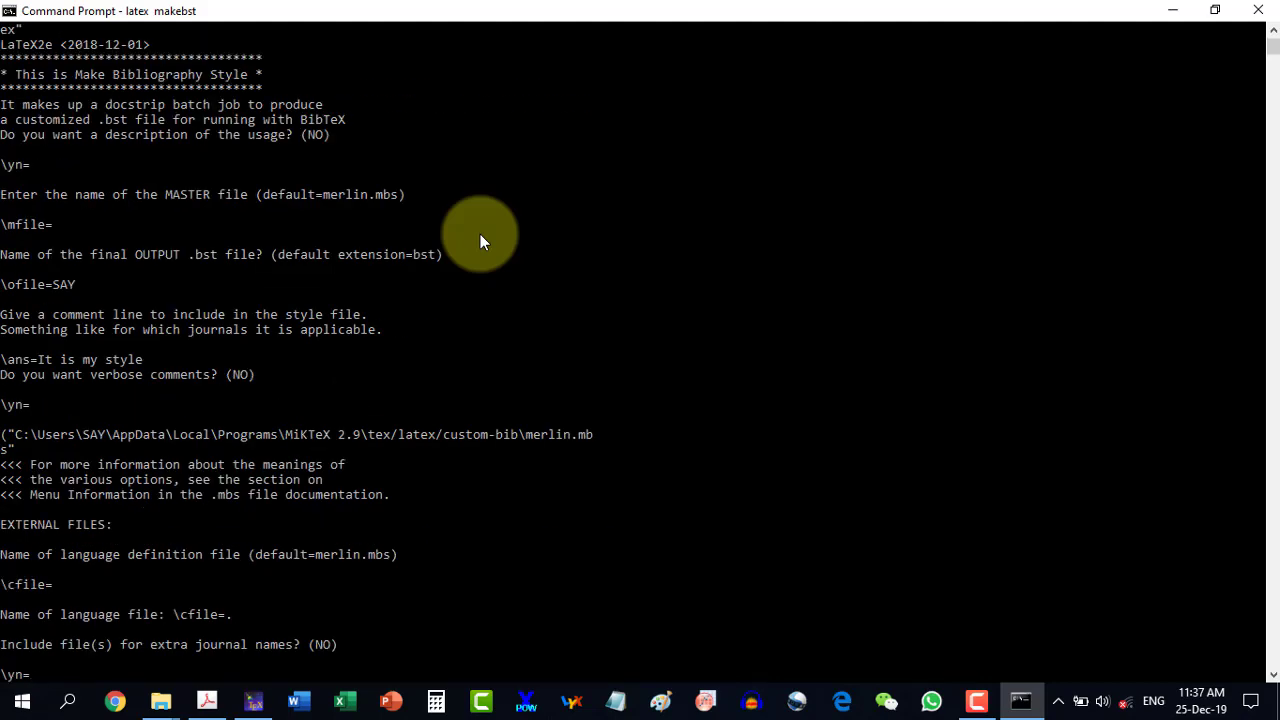
pyautogui.press('Return')
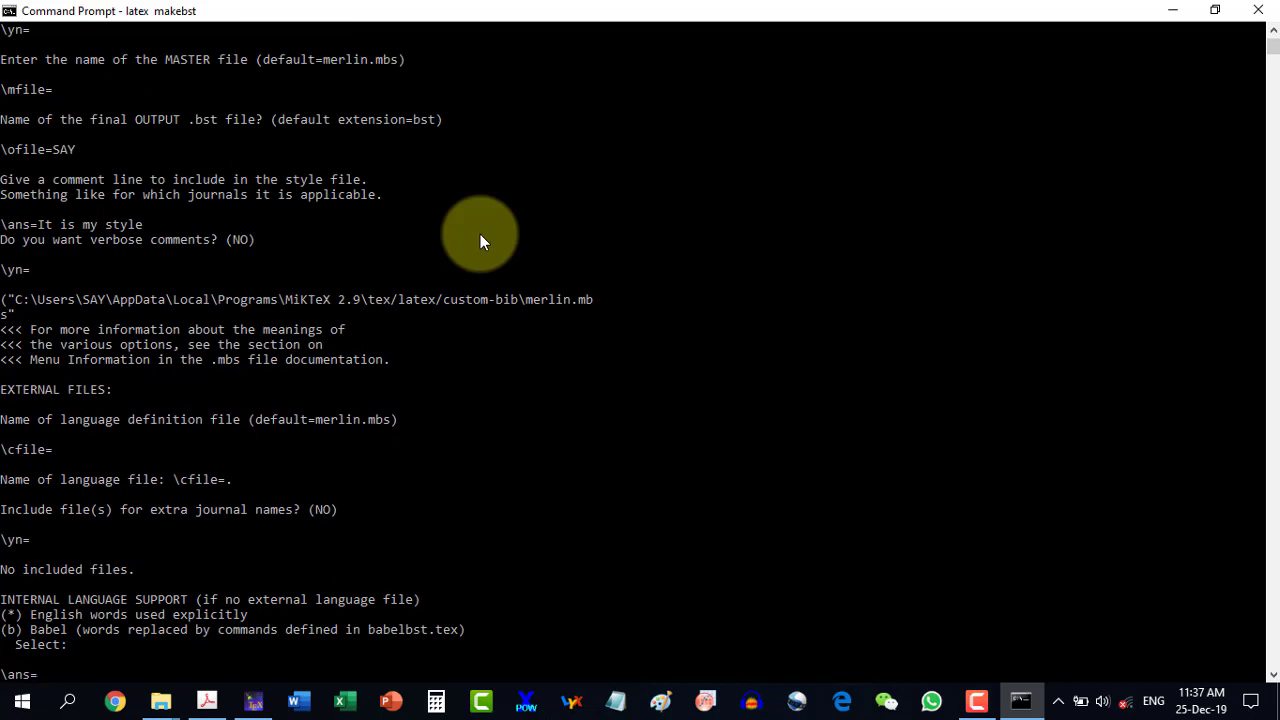
pyautogui.press('Return')
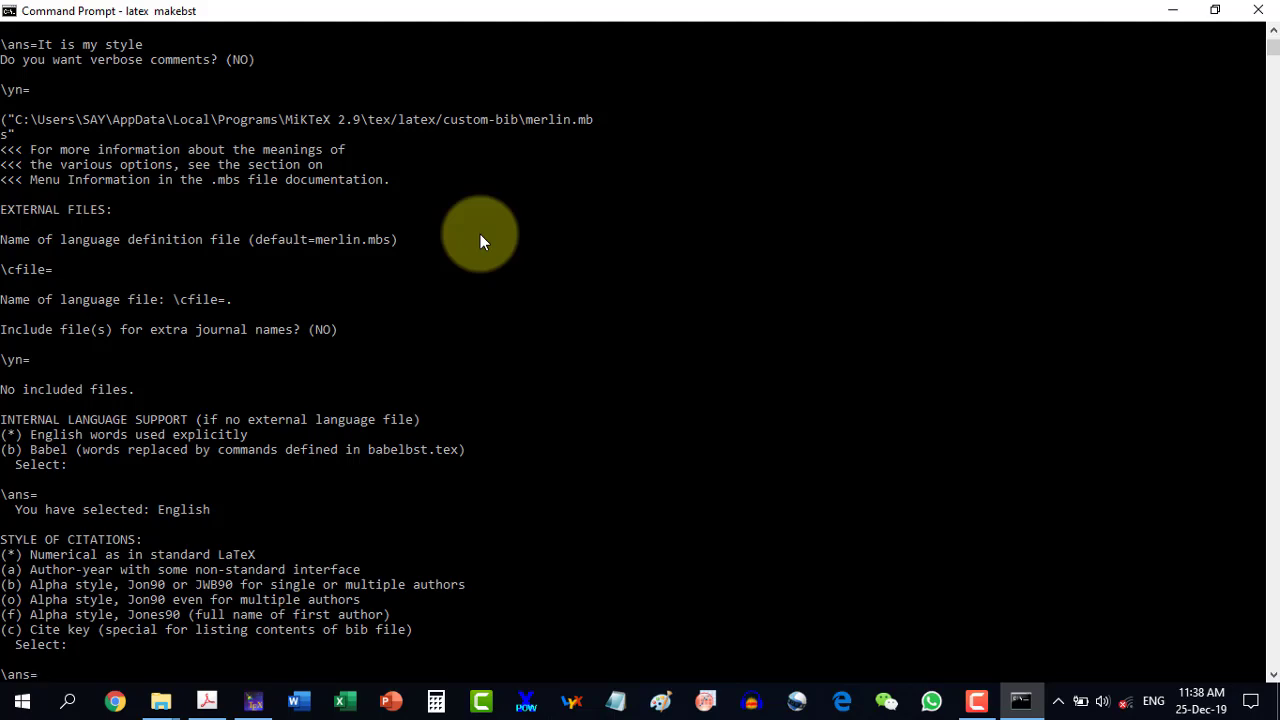
# Step: Accept the defaults: numerical citations, normal LaTeX output, no language field, no annotations and no presentation type
pyautogui.press('Return')
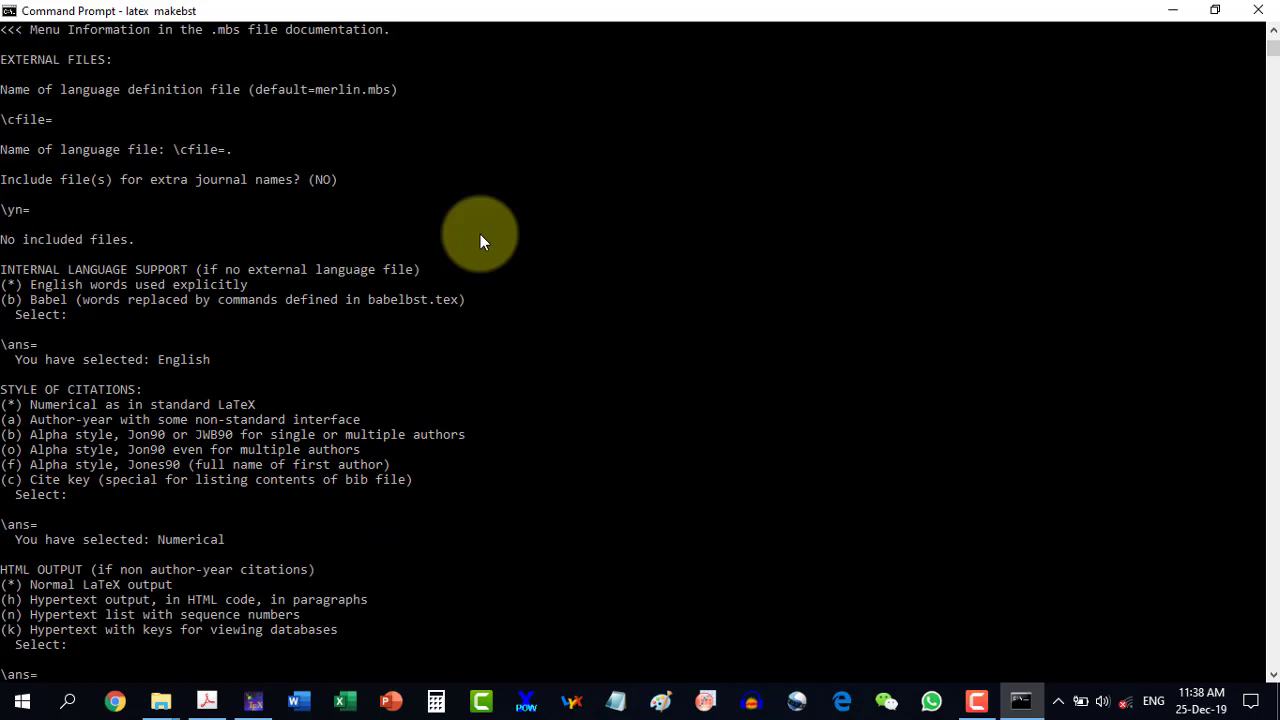
pyautogui.press('Return')
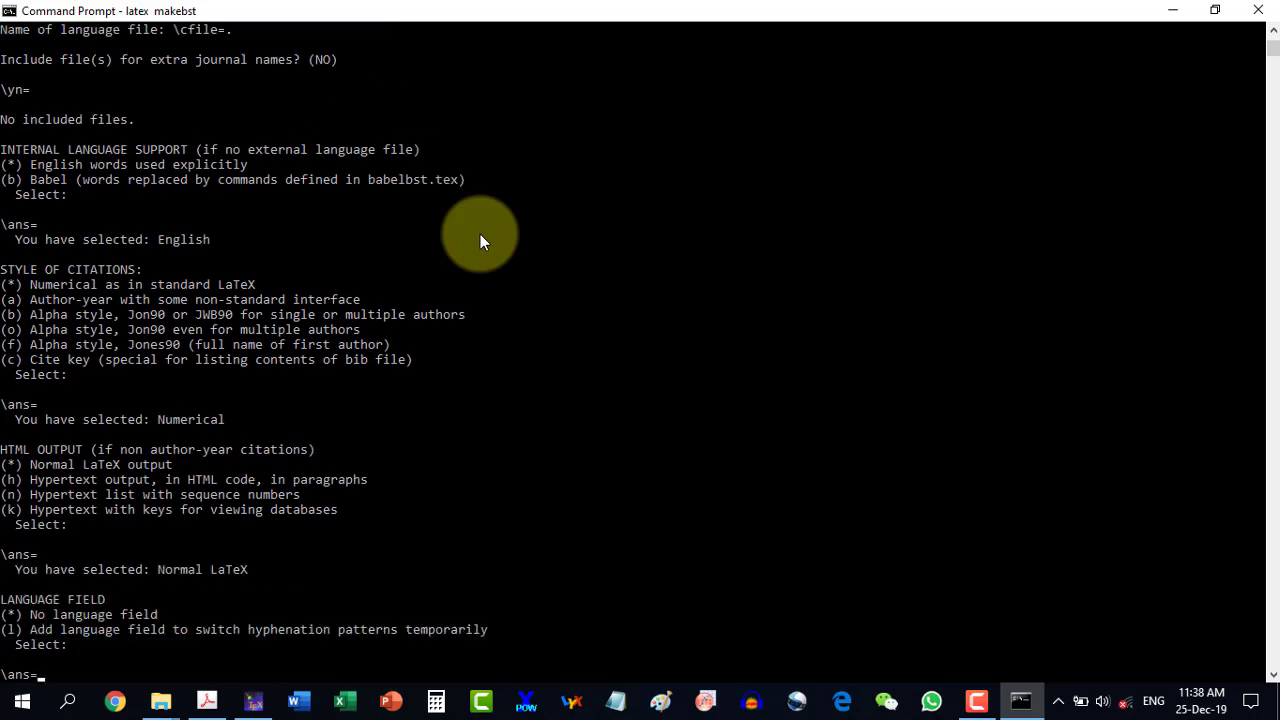
pyautogui.press('Return')
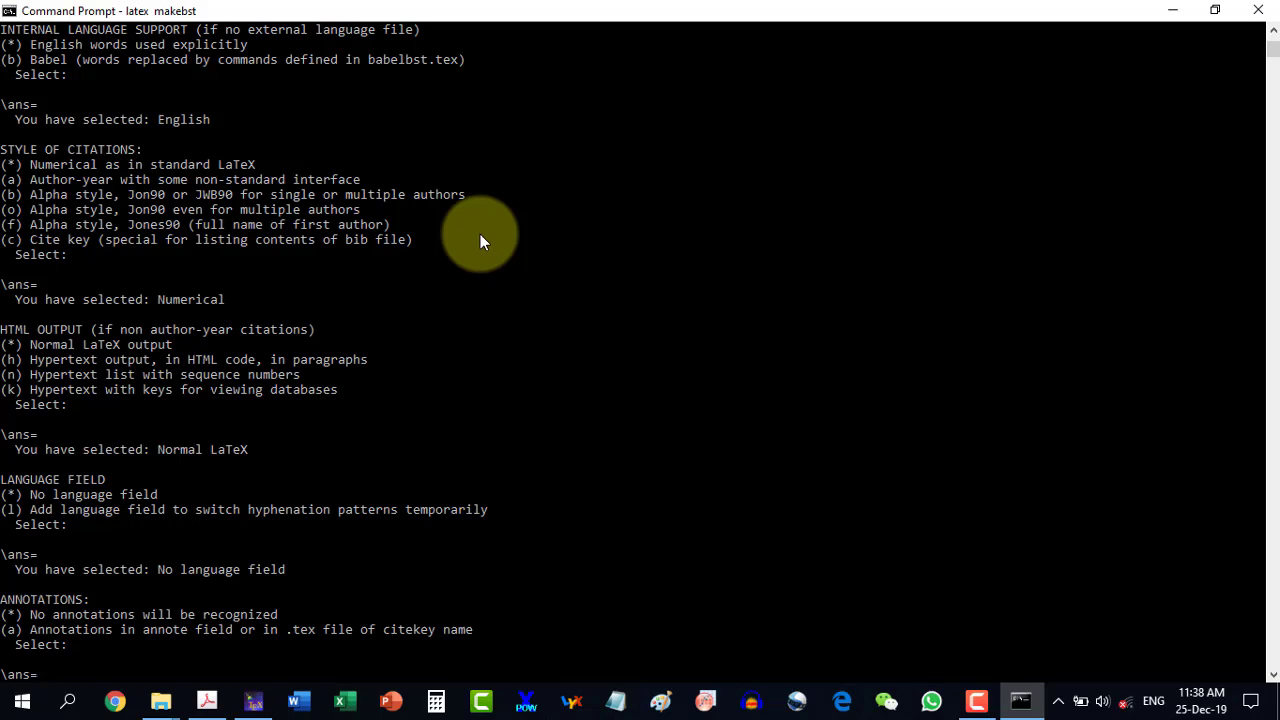
pyautogui.press('Return')
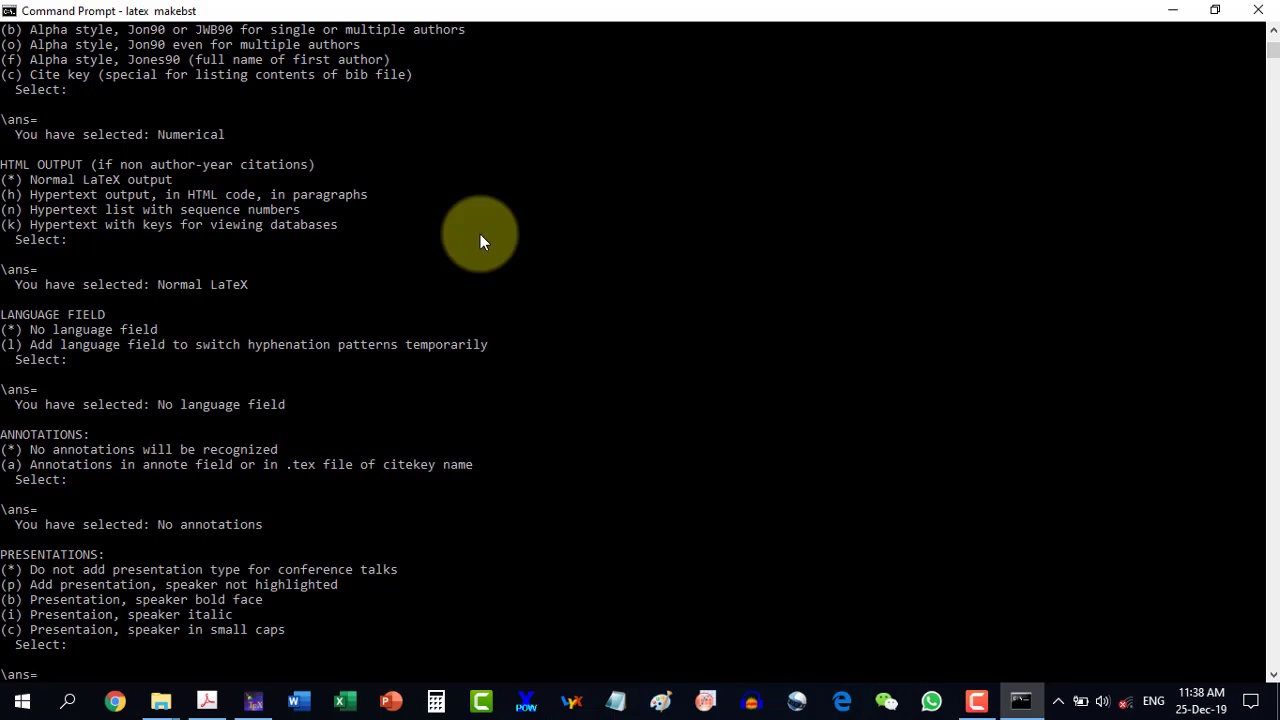
pyautogui.press('Return')
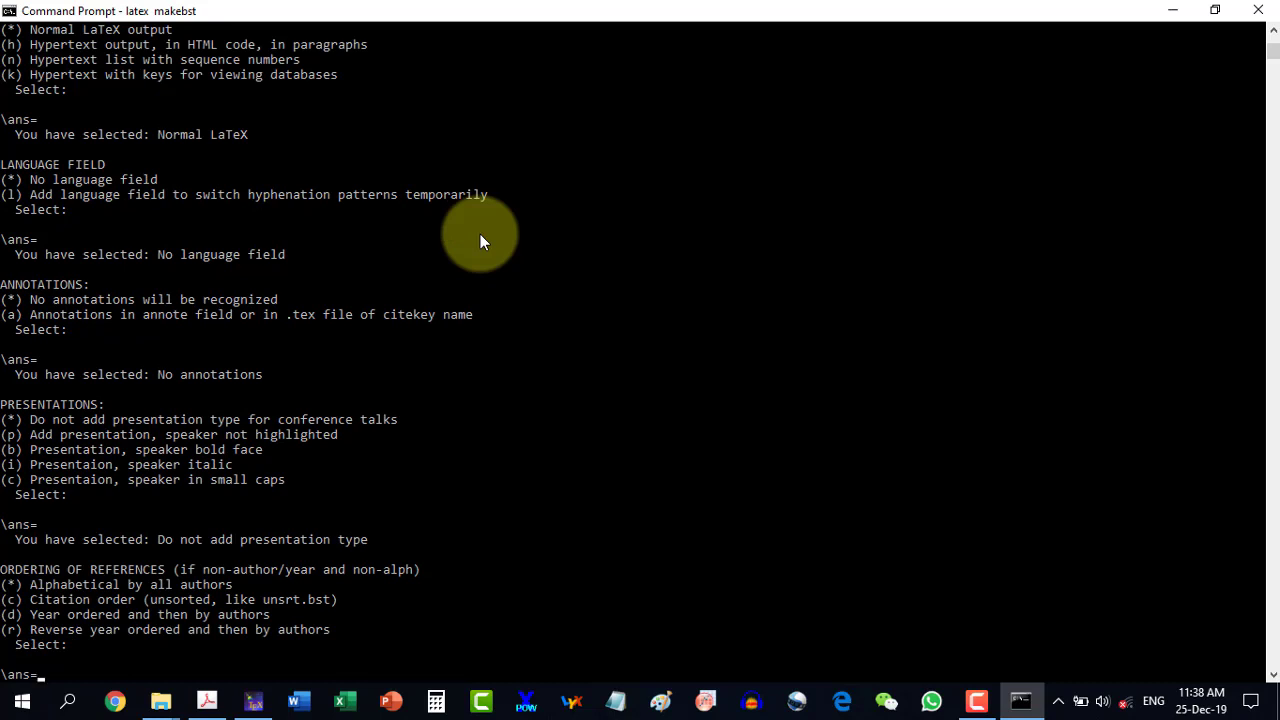
# Step: Order references alphabetically by all authors, sort on the von part, and format author names as initials + surname (option i)
pyautogui.press('Return')
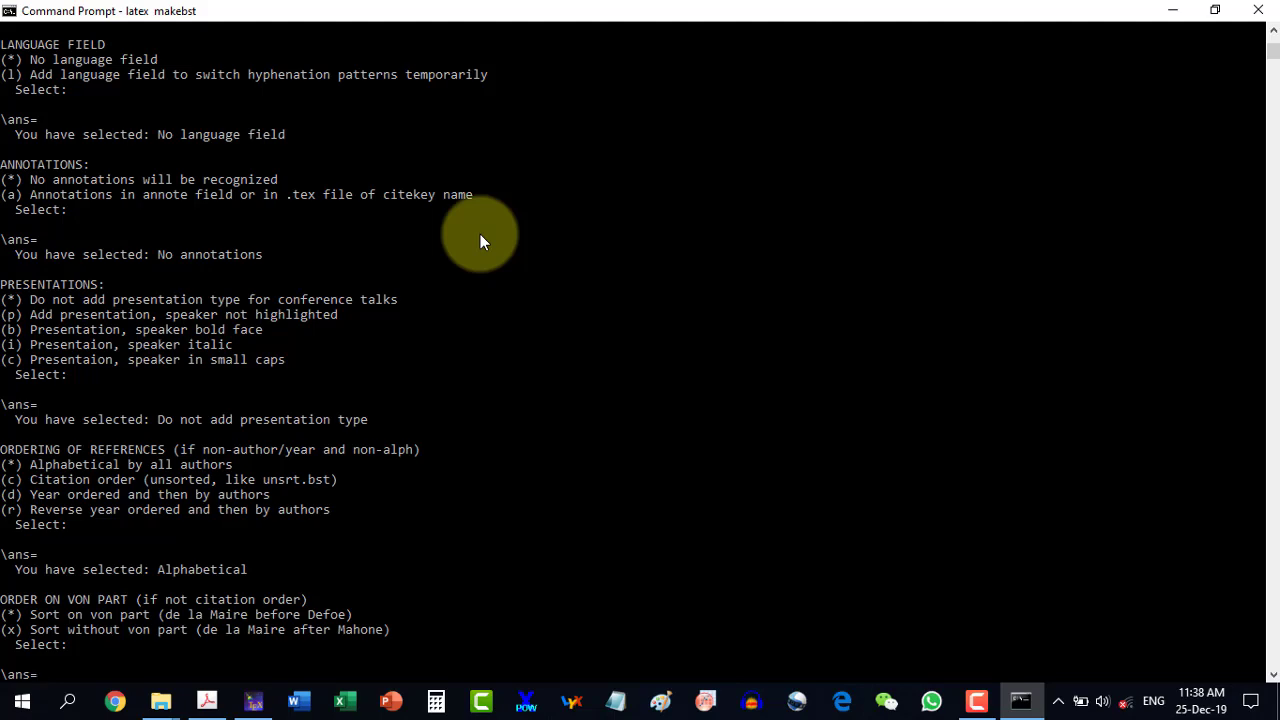
pyautogui.press('Return')
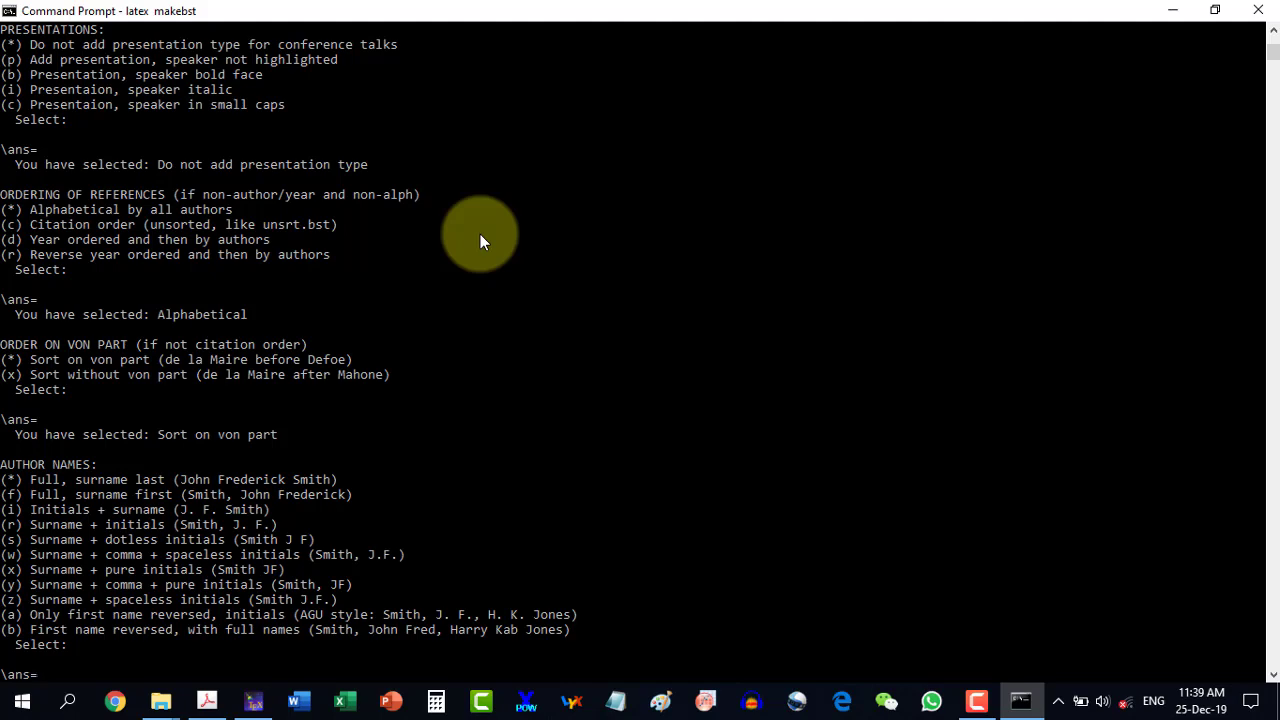
pyautogui.write('i')
pyautogui.press('Return')
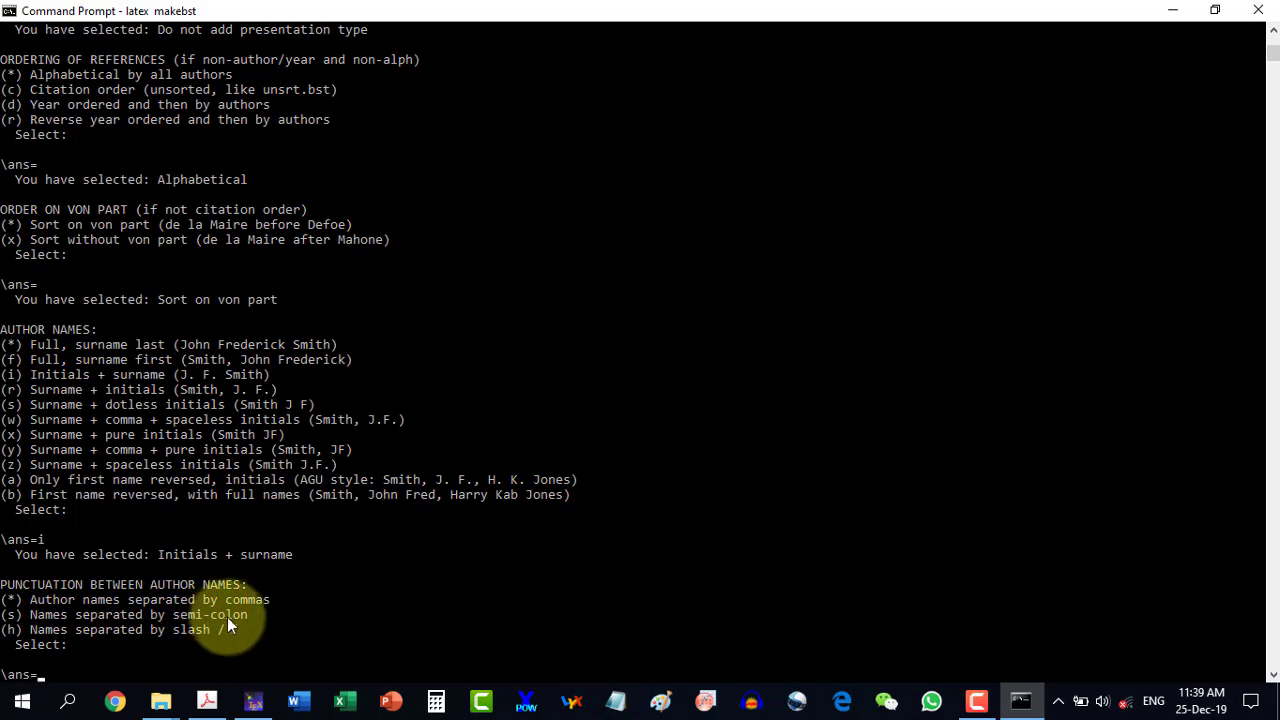
# Step: Separate author names with commas, always show repeated author/editor names, and include all authors in the bibliography listing
pyautogui.press('Return')
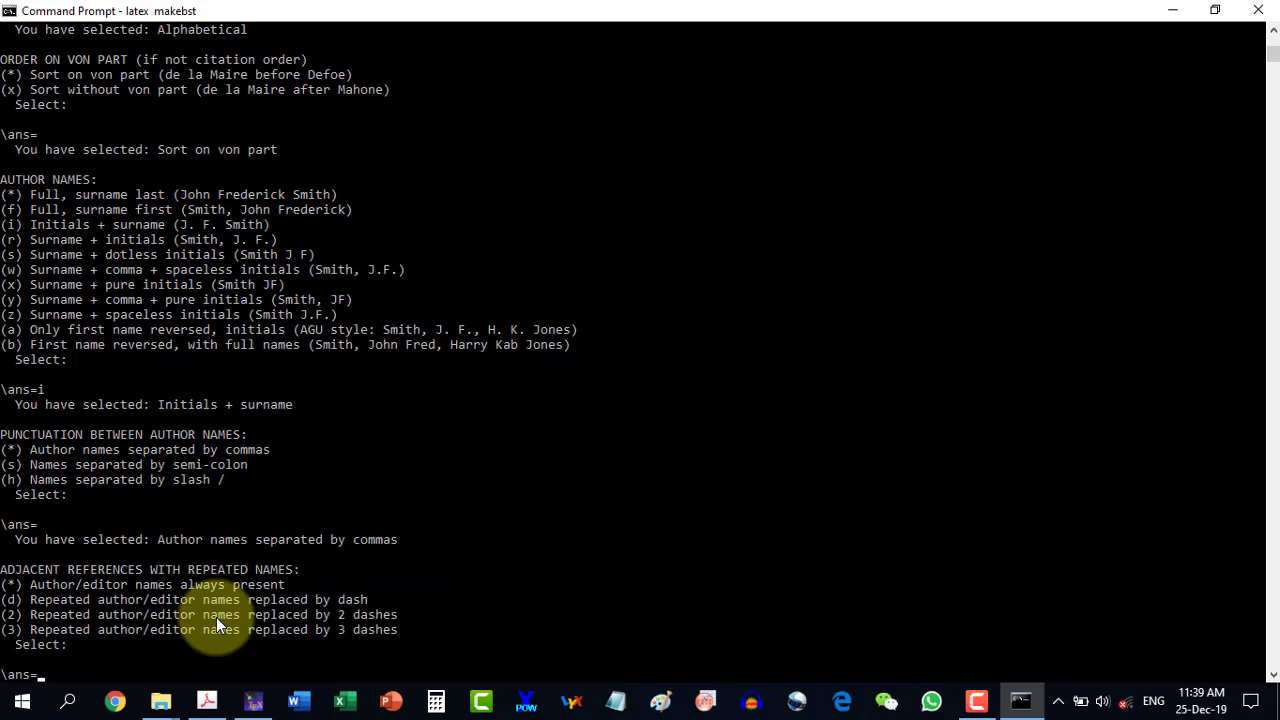
pyautogui.press('Return')
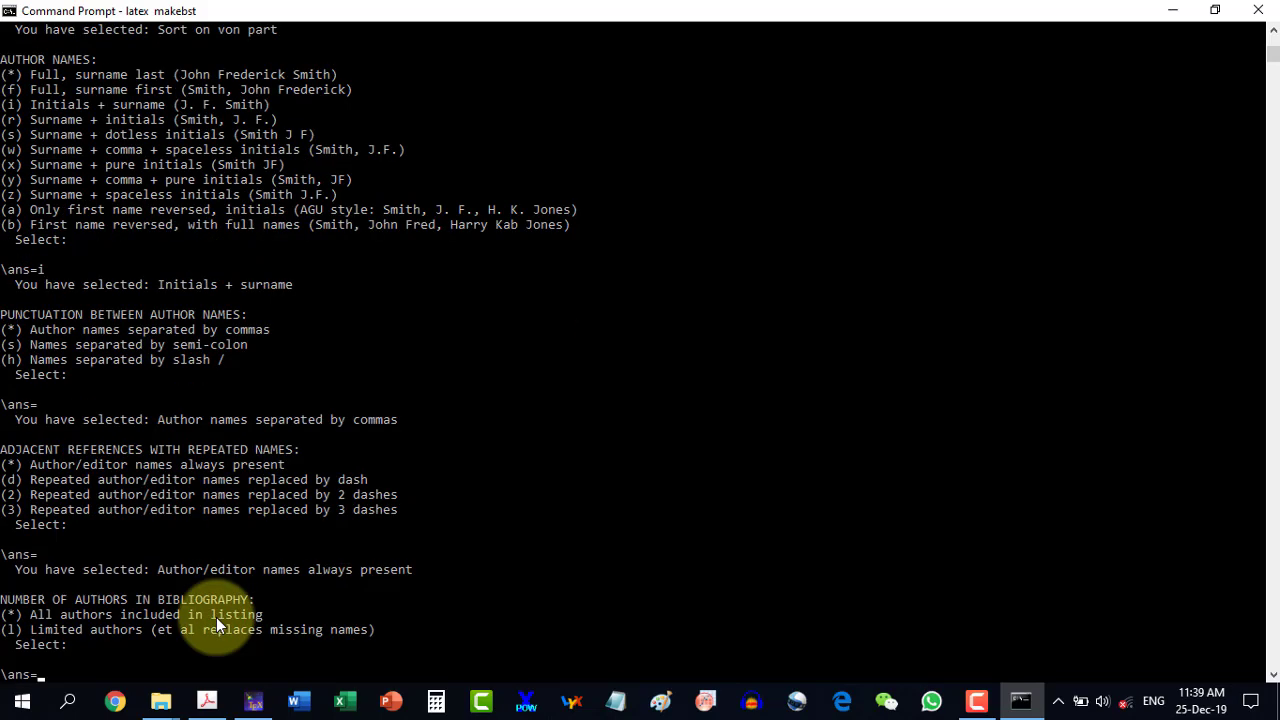
pyautogui.press('Return')
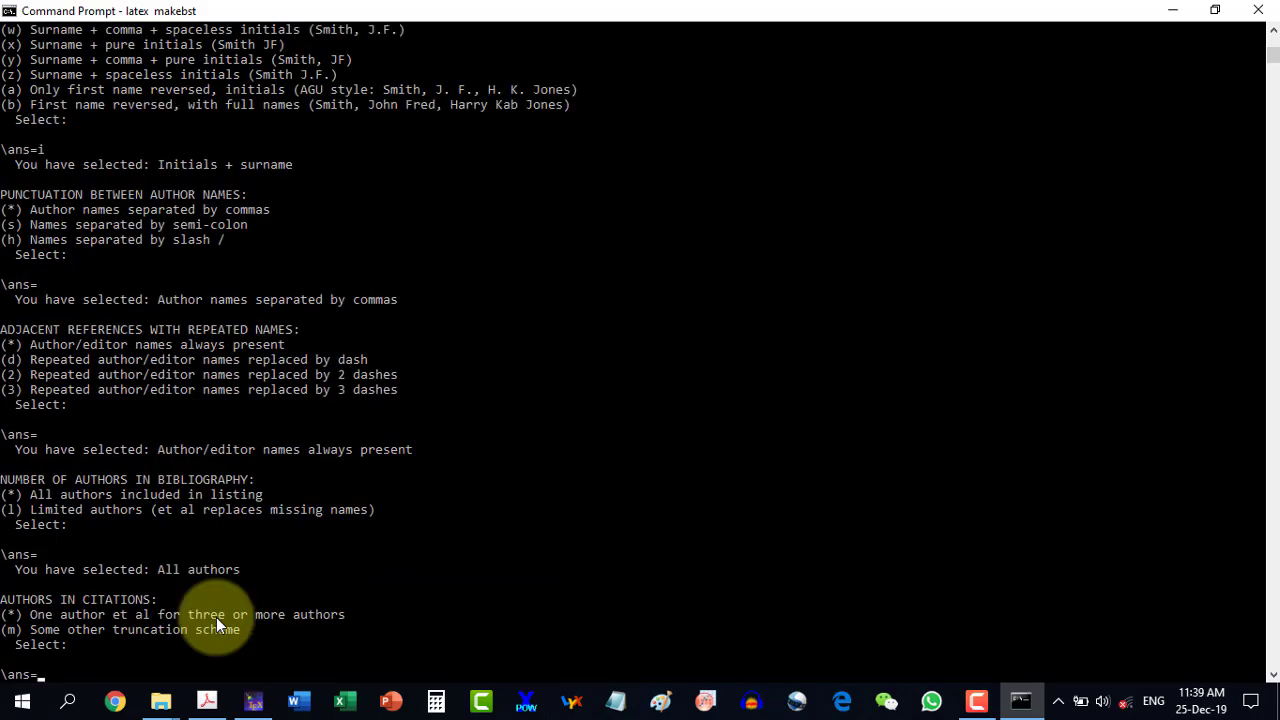
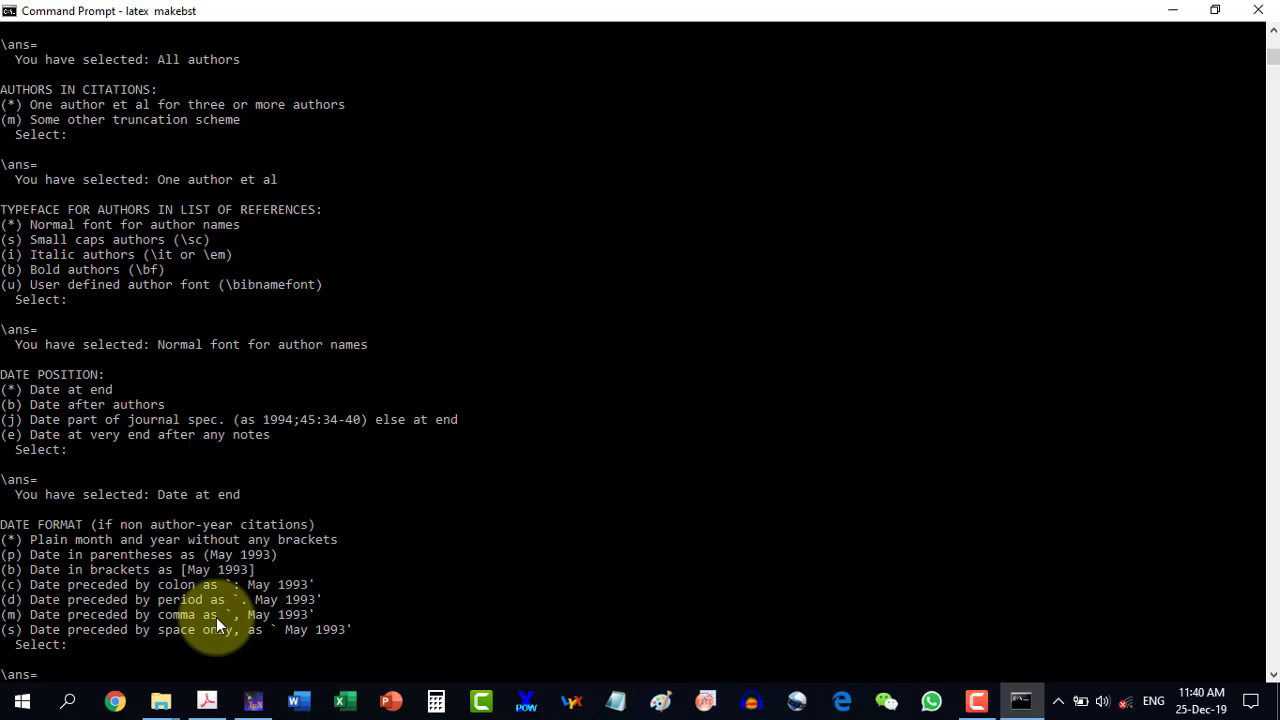
# Step: Keep the date format without brackets, show the year only (x), and set the date in bold face (b)
pyautogui.press('Return')
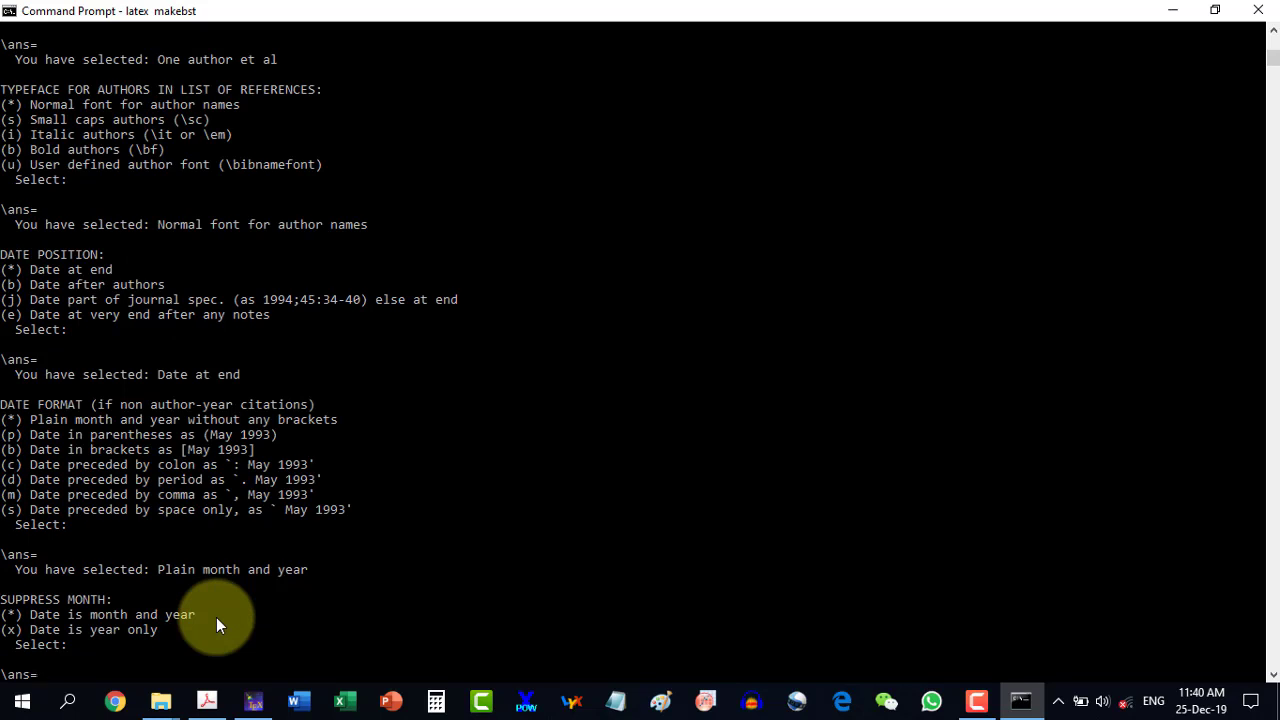
pyautogui.write('x')
pyautogui.press('Return')
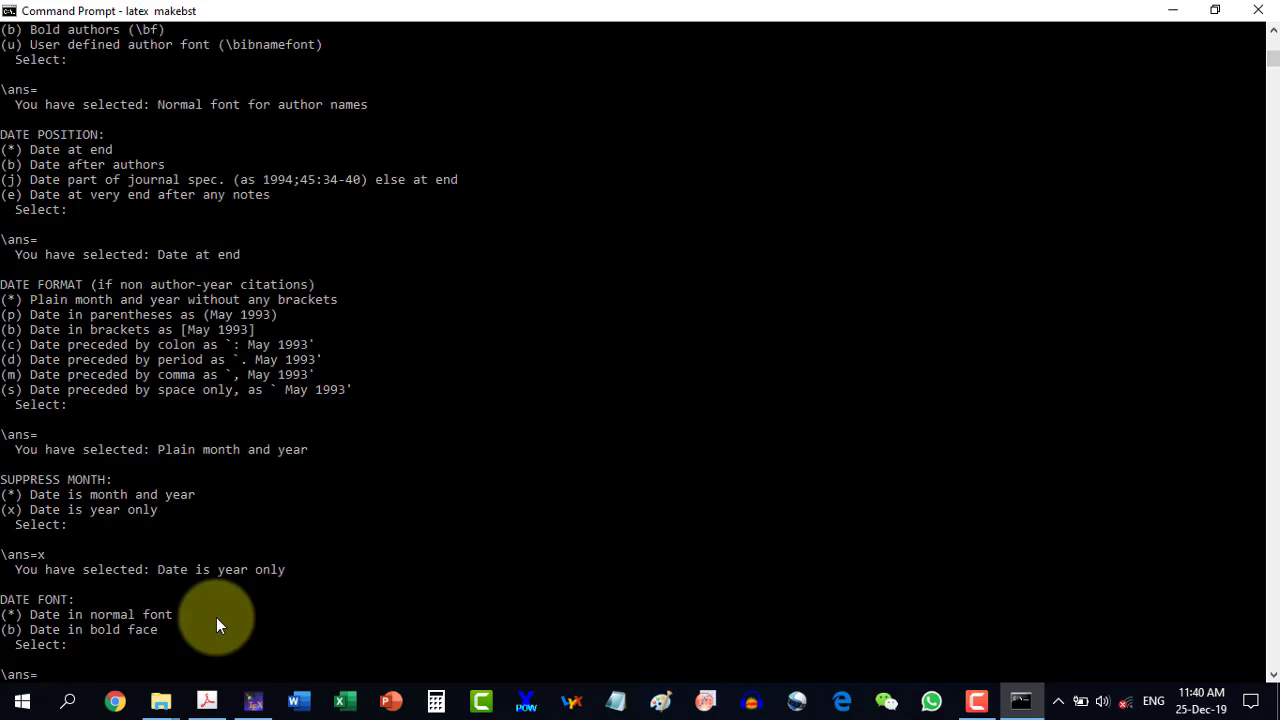
pyautogui.write('b')
pyautogui.press('Return')
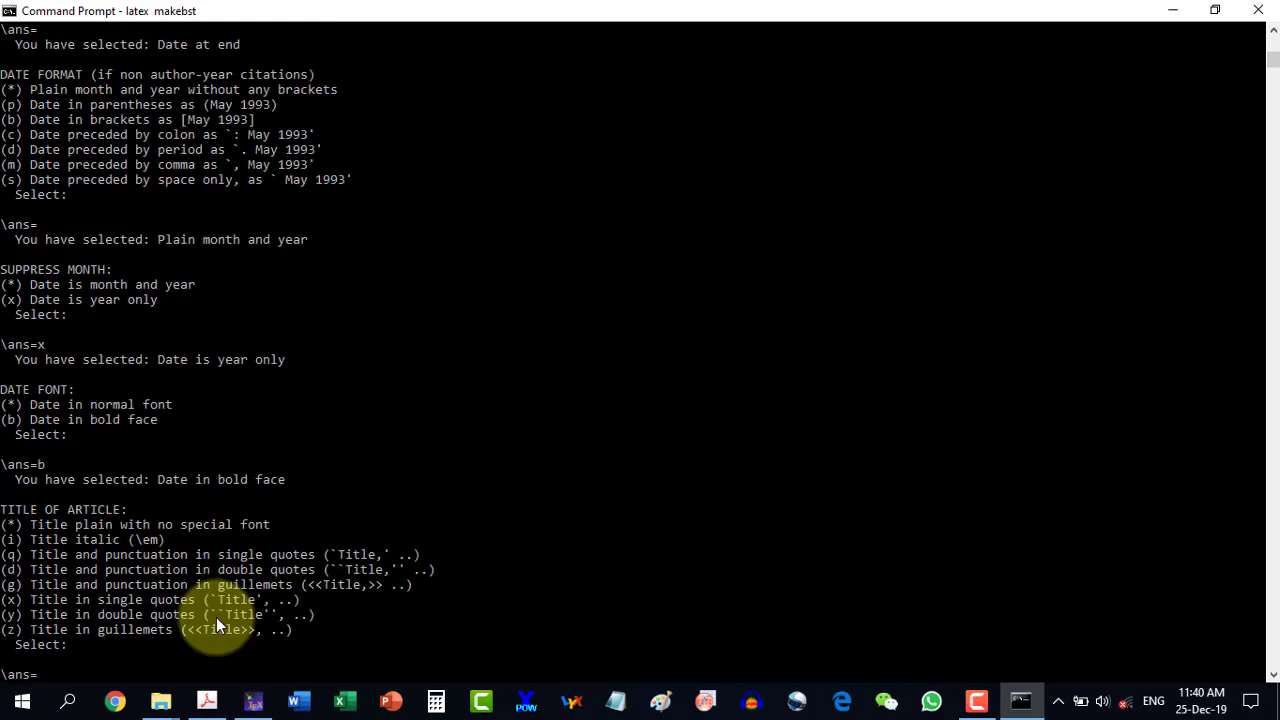
# Step: Keep article titles present, plain and in sentence style, and journal names in italics with periods retained
pyautogui.press('Return')
pyautogui.press('Return')
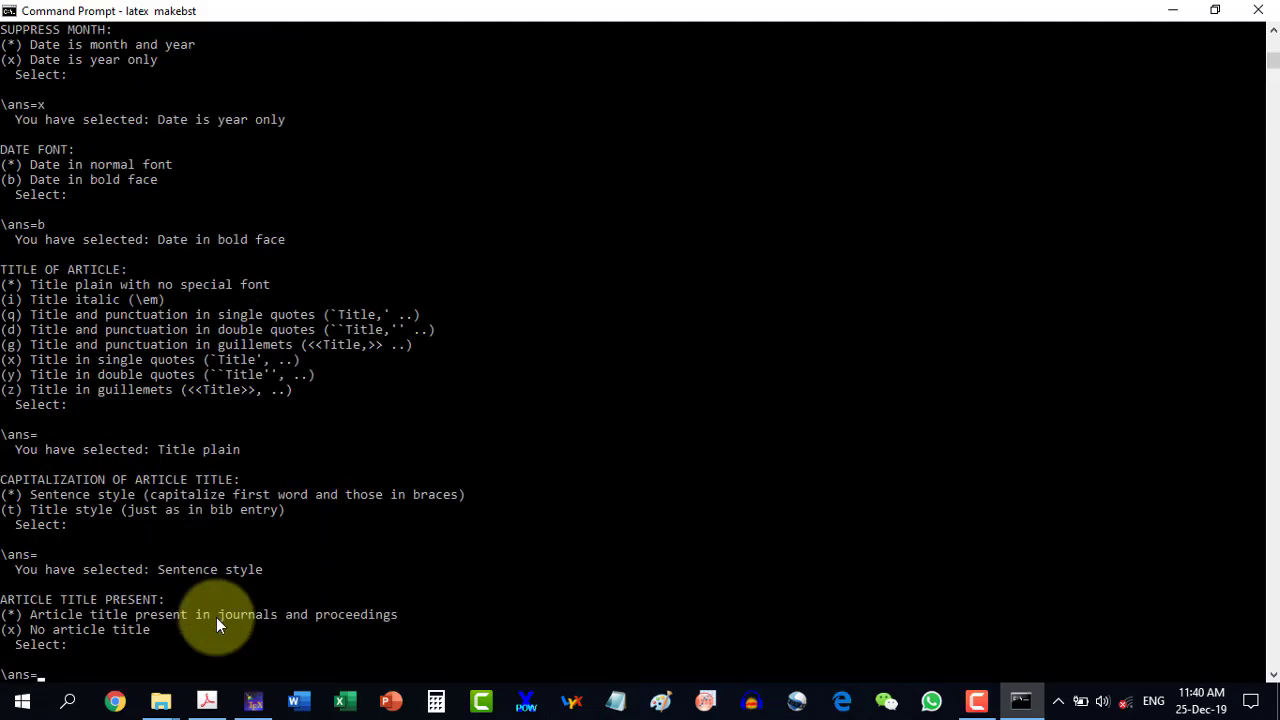
pyautogui.press('Return')
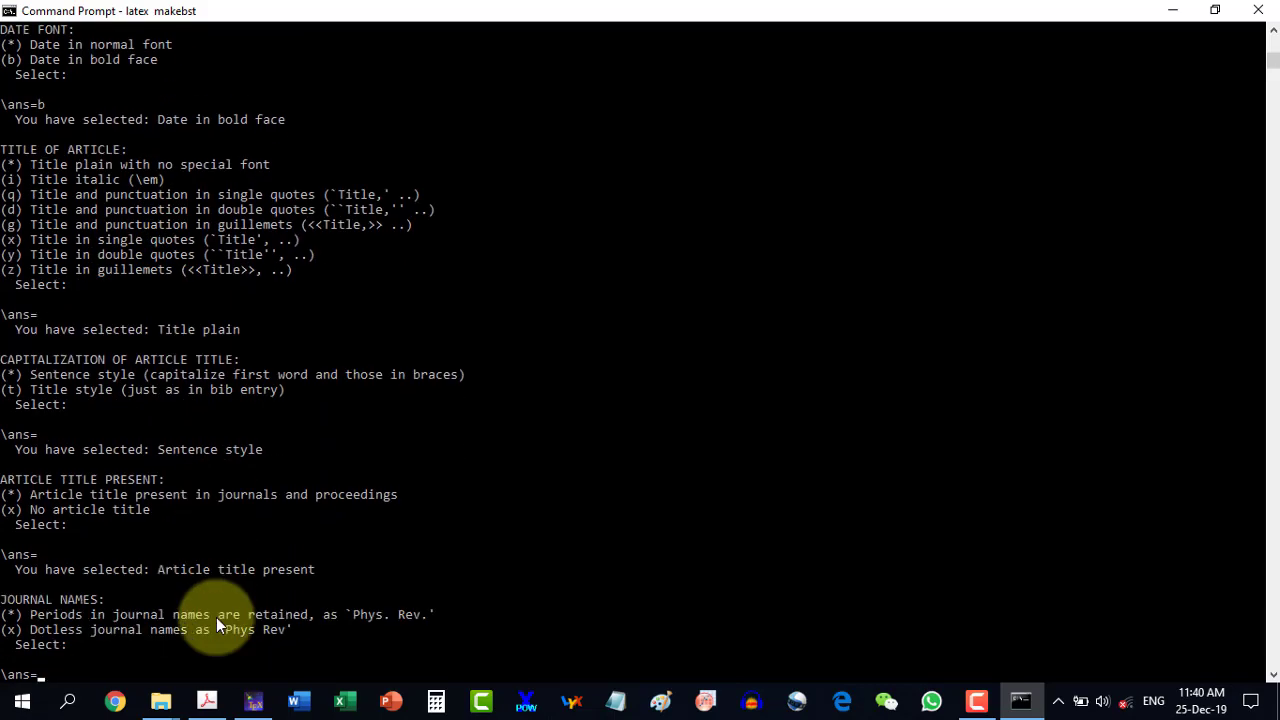
pyautogui.press('Return')
pyautogui.press('Return')
# Step: Keep thesis titles like books, technical report titles like articles, and the technical report number plain
pyautogui.press('Return')
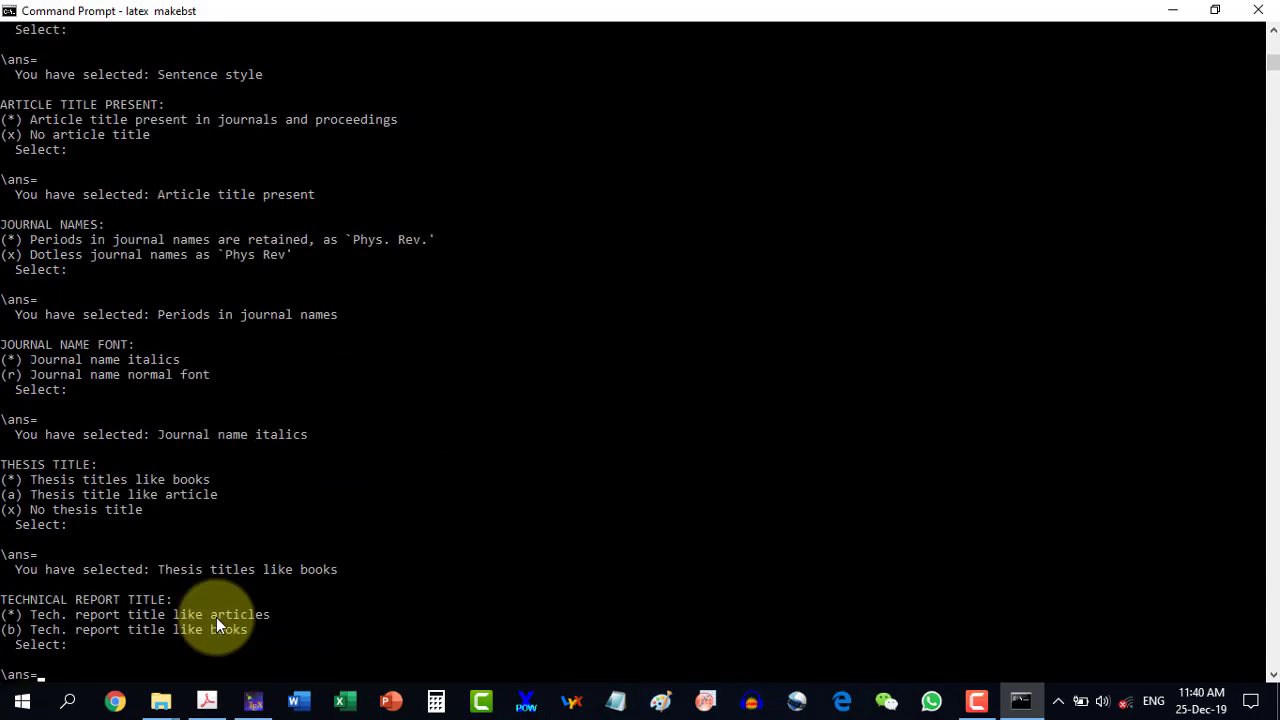
pyautogui.press('Return')
pyautogui.press('Return')
# Step: Keep the journal volume plain as vol(num) followed by a colon, with the journal year like others as given by date position
pyautogui.press('Return')
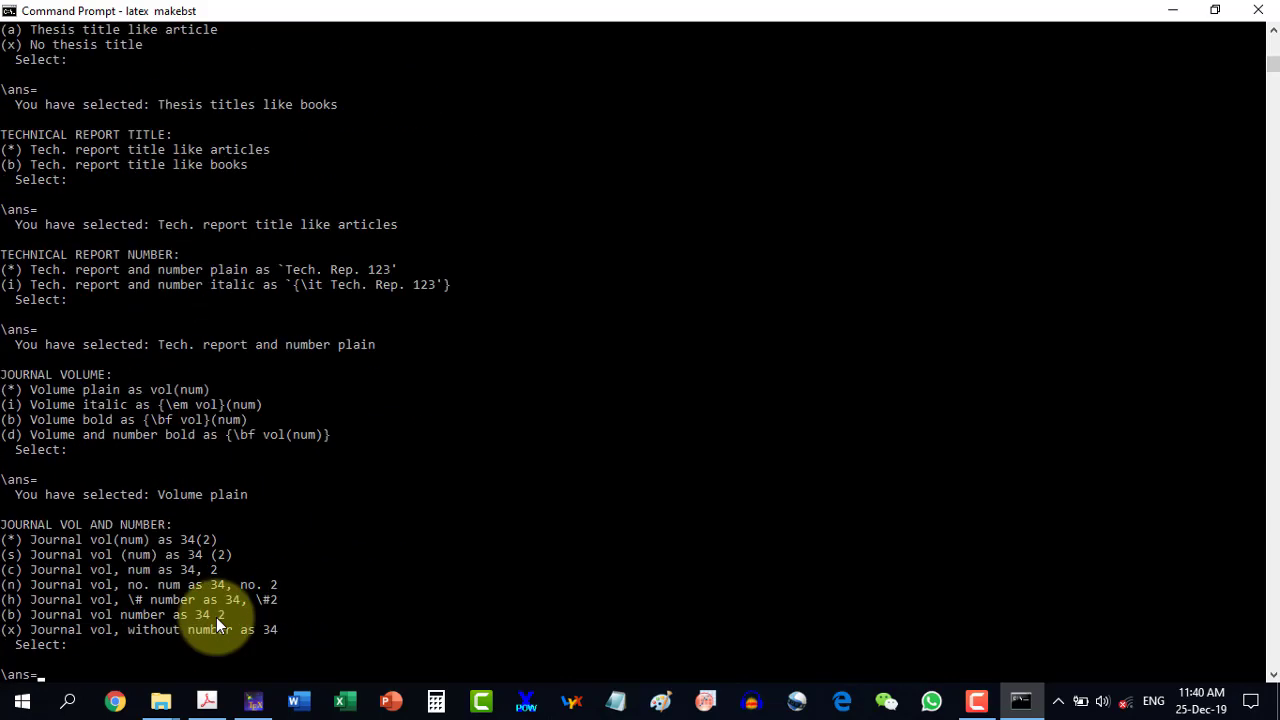
pyautogui.press('Return')
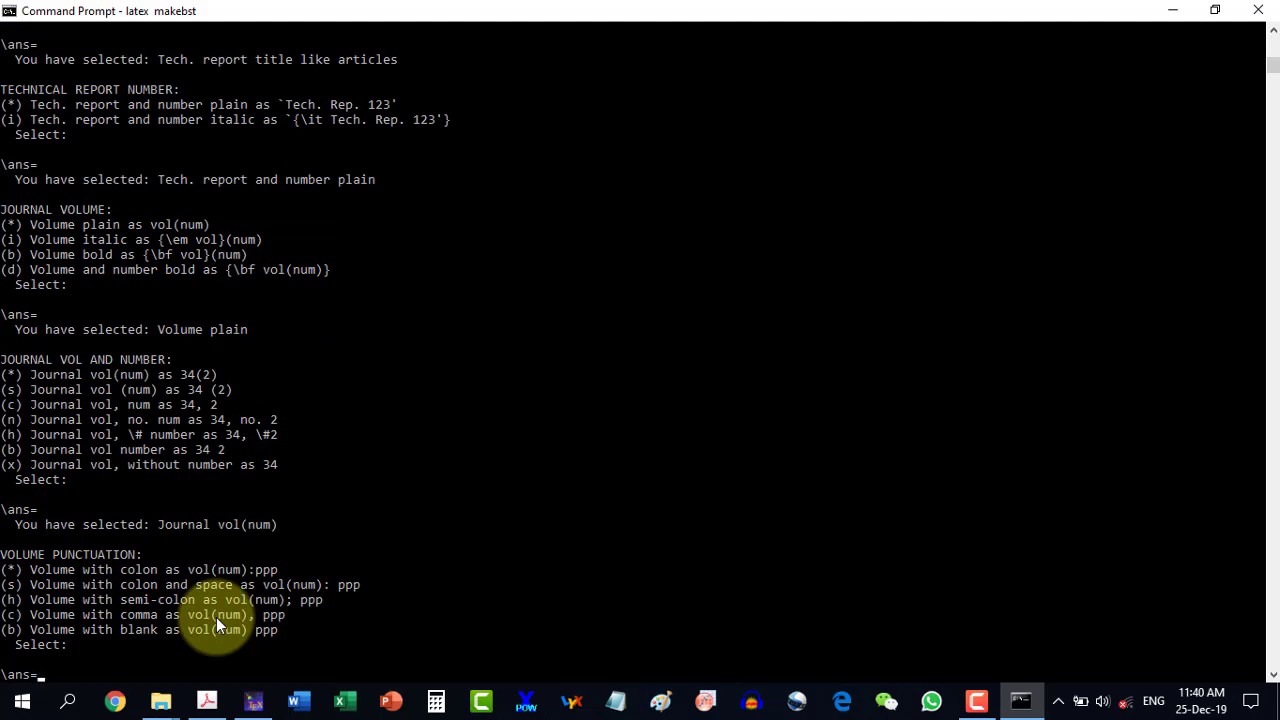
pyautogui.press('Return')
pyautogui.press('Return')
pyautogui.press('Return')
pyautogui.press('Return')
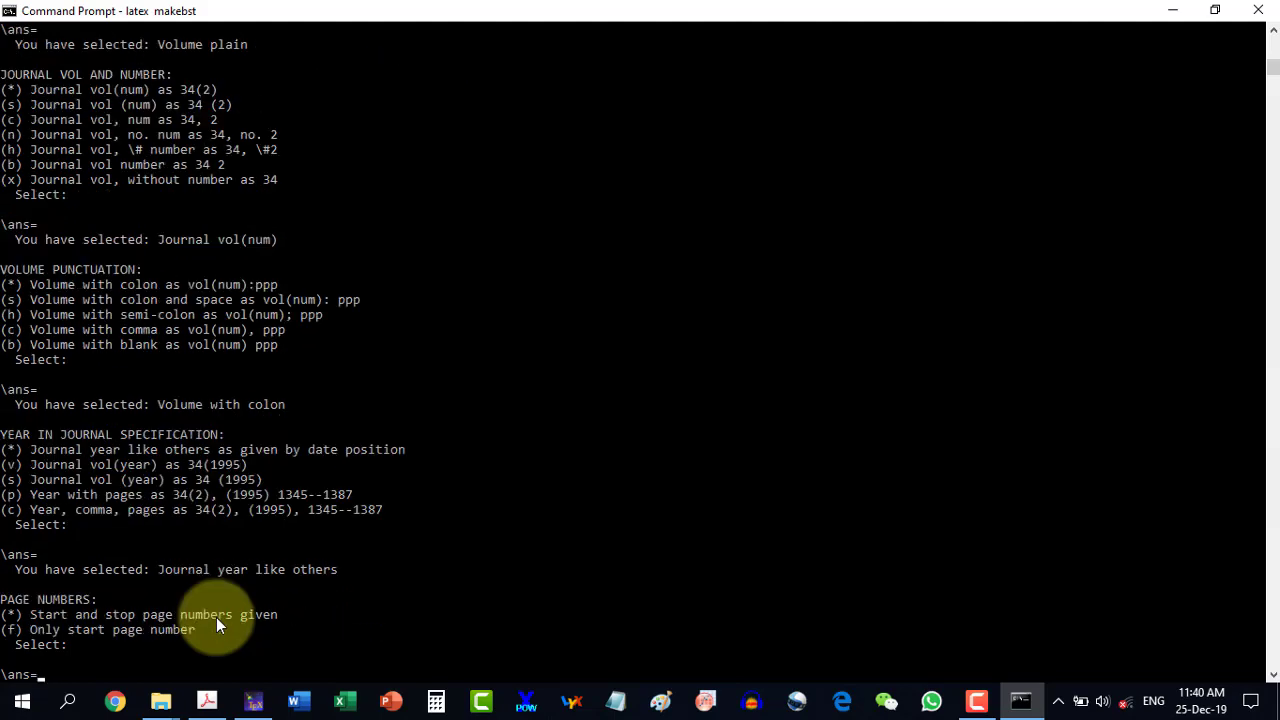
# Step: Keep start and stop page numbers, no separators for large page numbers, and article page numbers without the word page
pyautogui.press('Return')
pyautogui.press('Return')
pyautogui.press('Return')
pyautogui.press('Return')
pyautogui.press('Return')
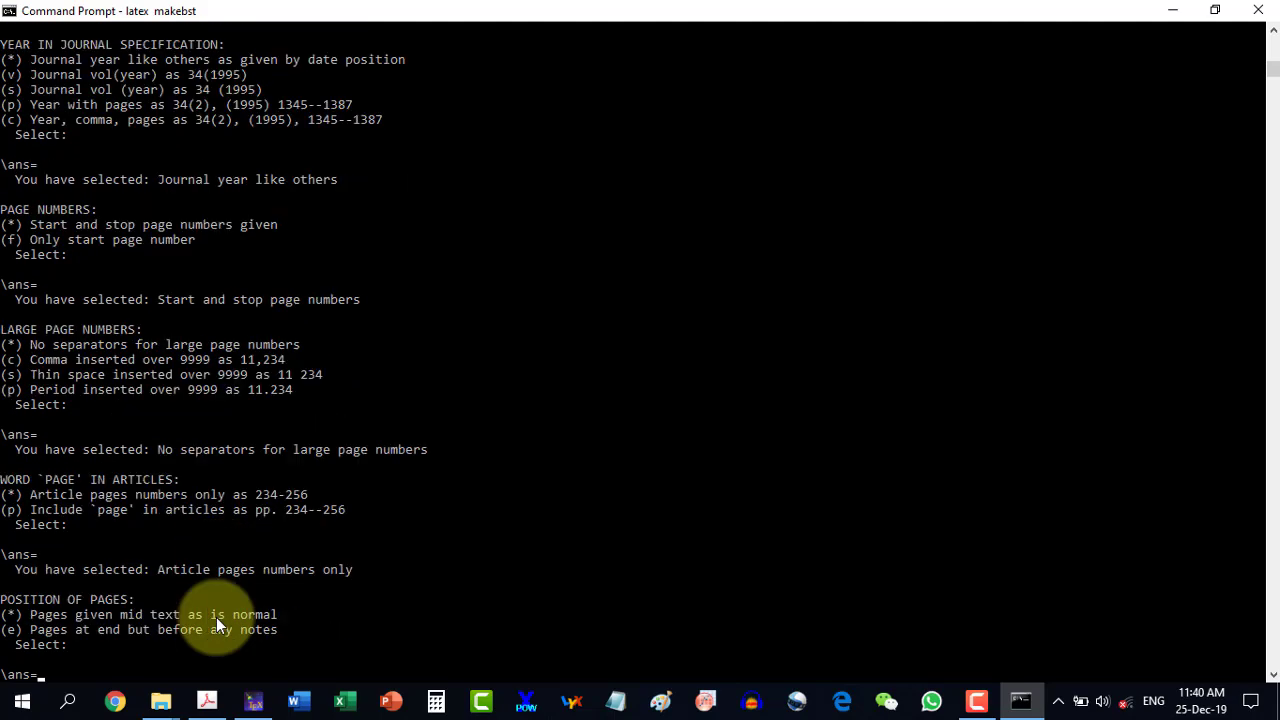
# Step: Keep pages mid text, article volume as number only, and the standard BibTeX number, volume and series formats for books and collections
pyautogui.press('Return')
pyautogui.press('Return')
pyautogui.press('Return')
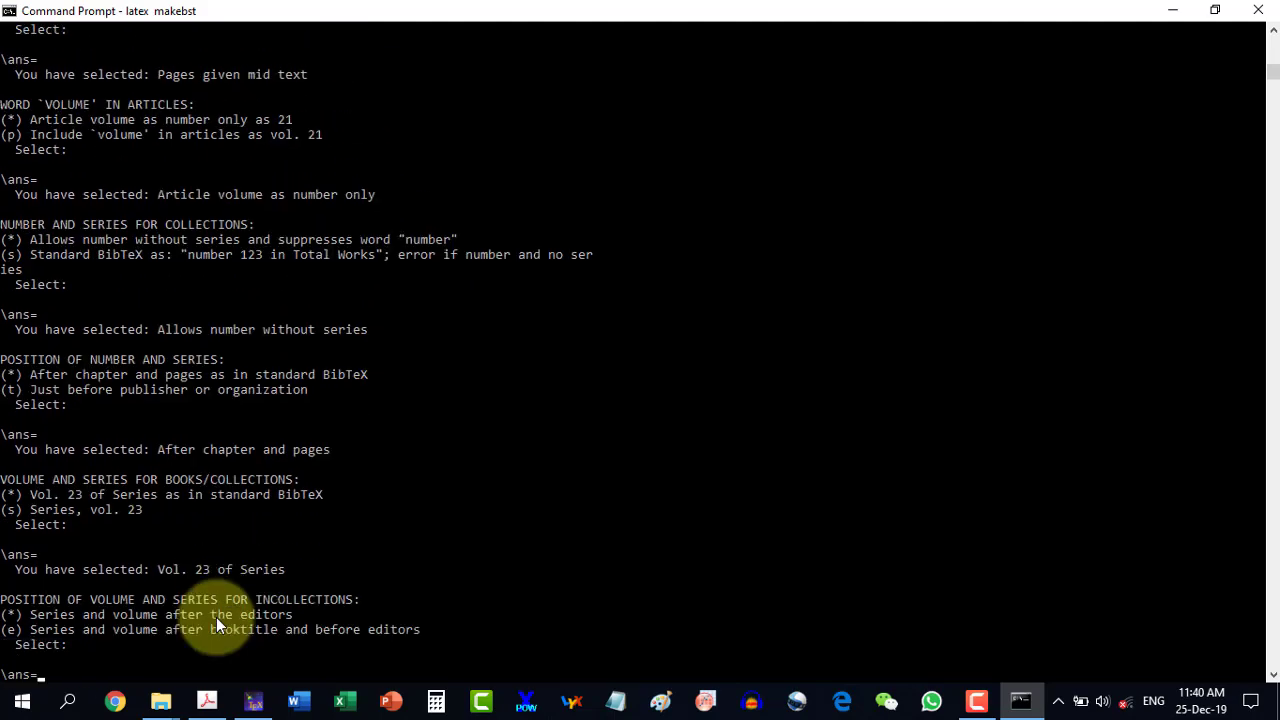
# Step: Keep the default journal name comma, italic book titles and plain book pages without totals, with publisher then address as a normal block
pyautogui.press('Return')
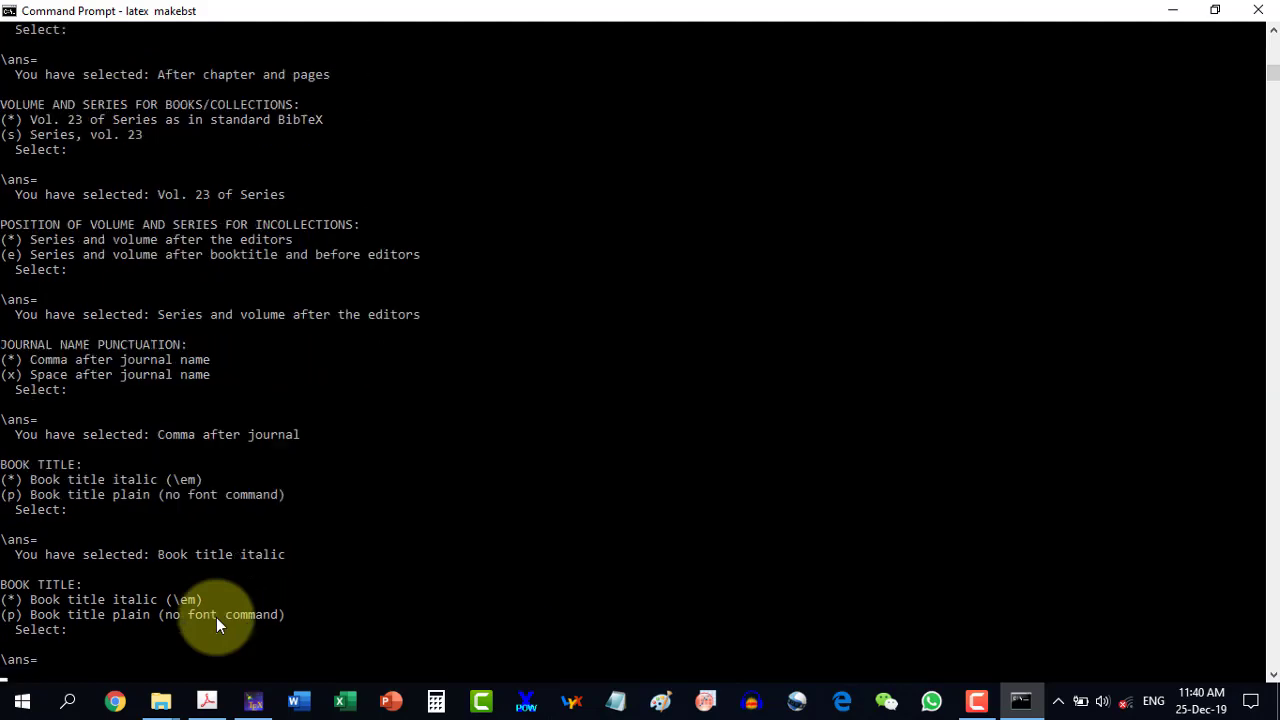
pyautogui.press('Return')
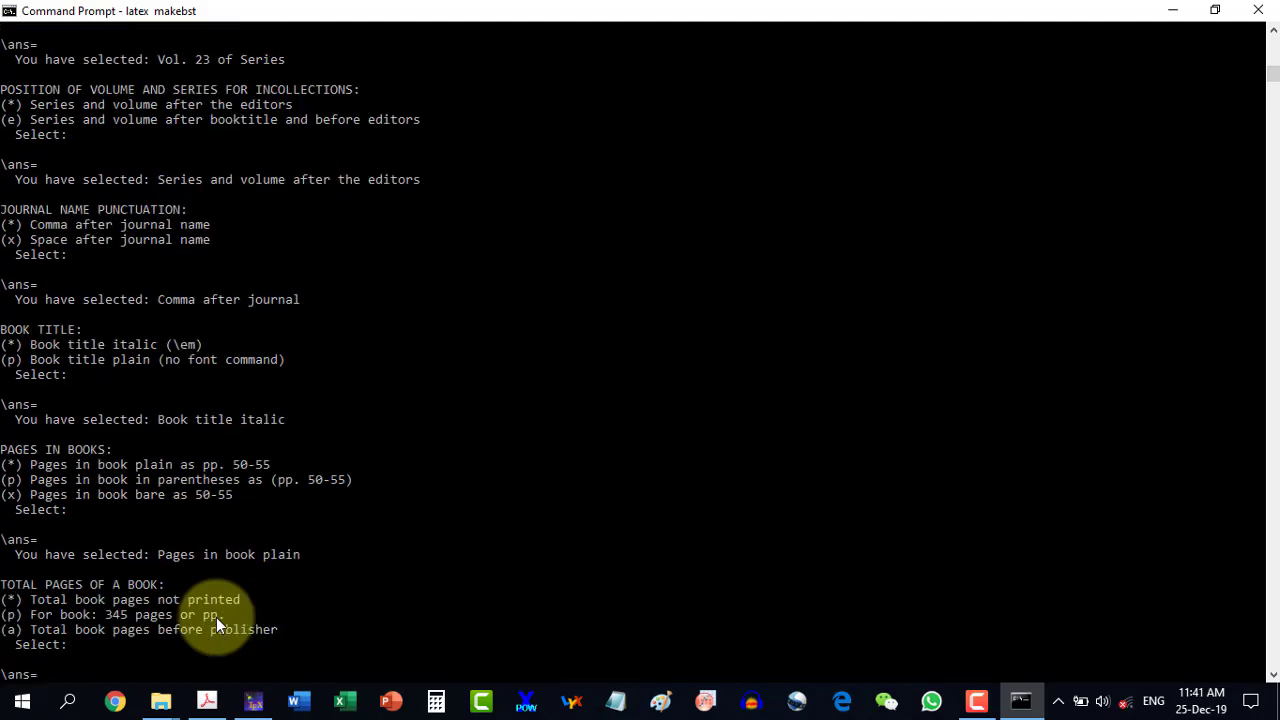
pyautogui.press('Return')
pyautogui.press('Return')
pyautogui.press('Return')
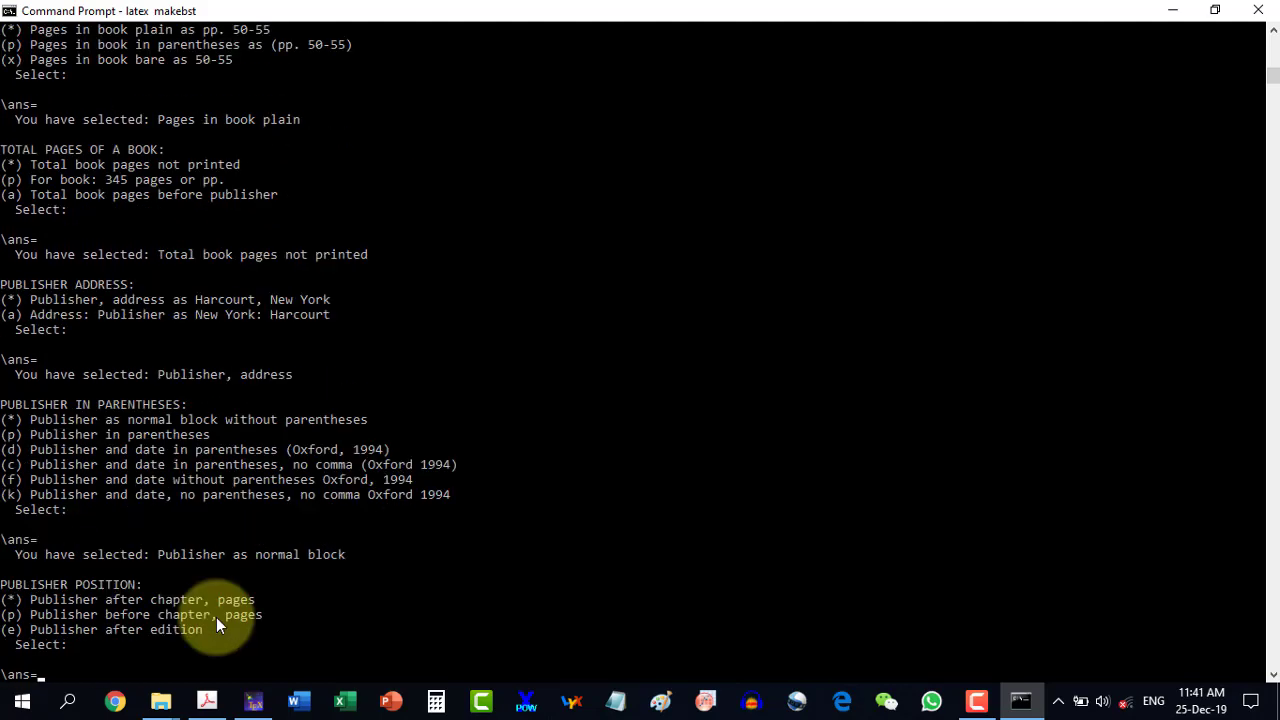
# Step: Keep the publisher after chapter and pages, and include the ISBN, ISSN and DOI numbers
pyautogui.press('Return')
pyautogui.press('Return')
pyautogui.press('Return')
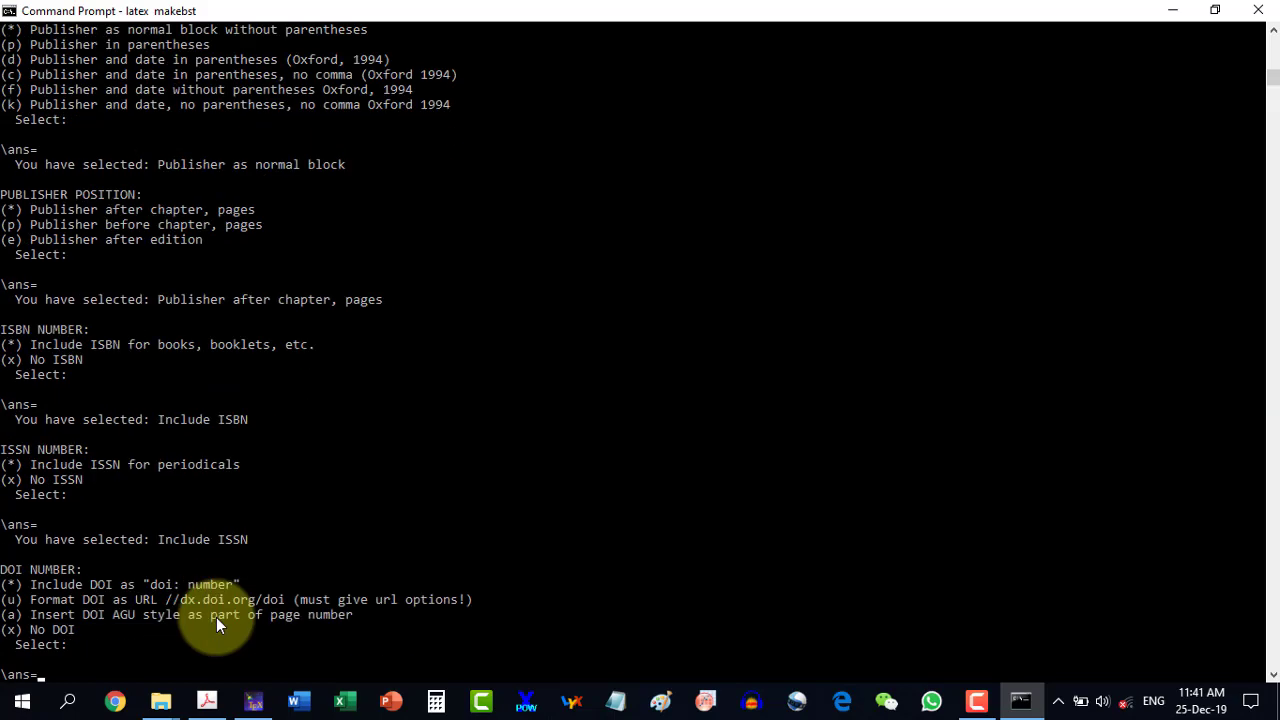
pyautogui.press('Return')
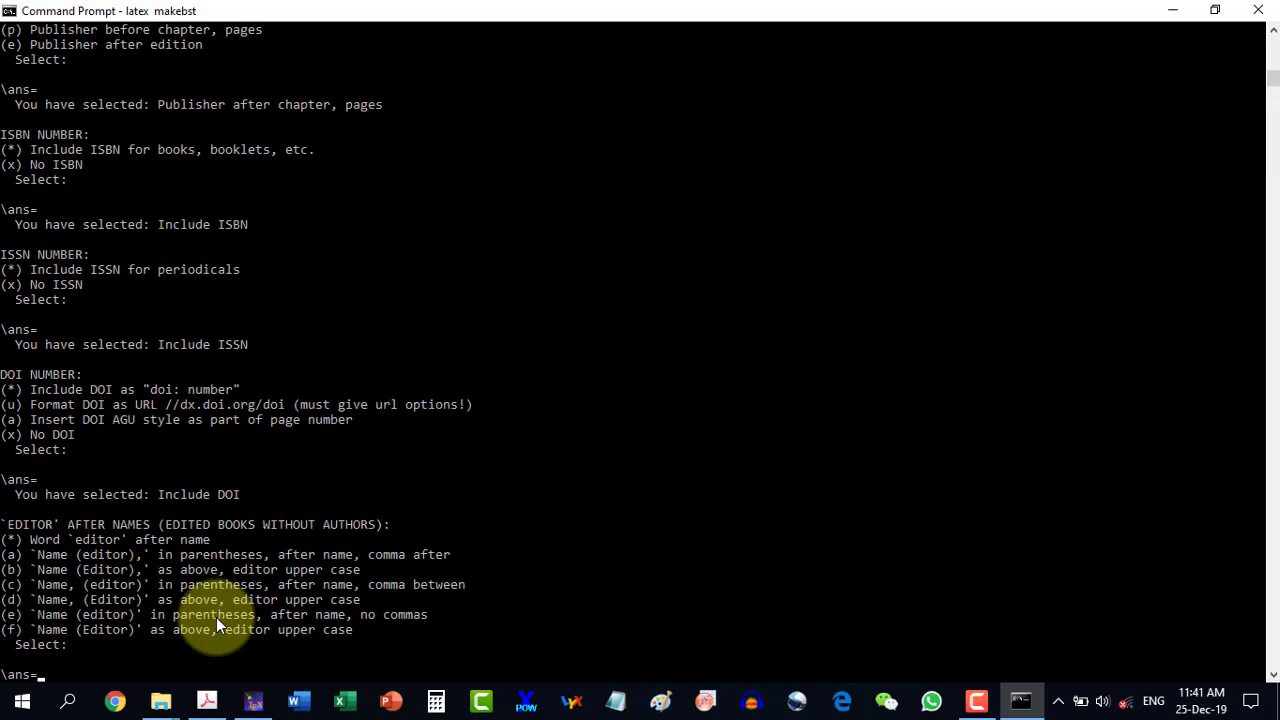
# Step: Keep the word editor after names, collections same as edited books, \newblock between blocks, and normal author block punctuation
pyautogui.press('Return')
pyautogui.press('Return')
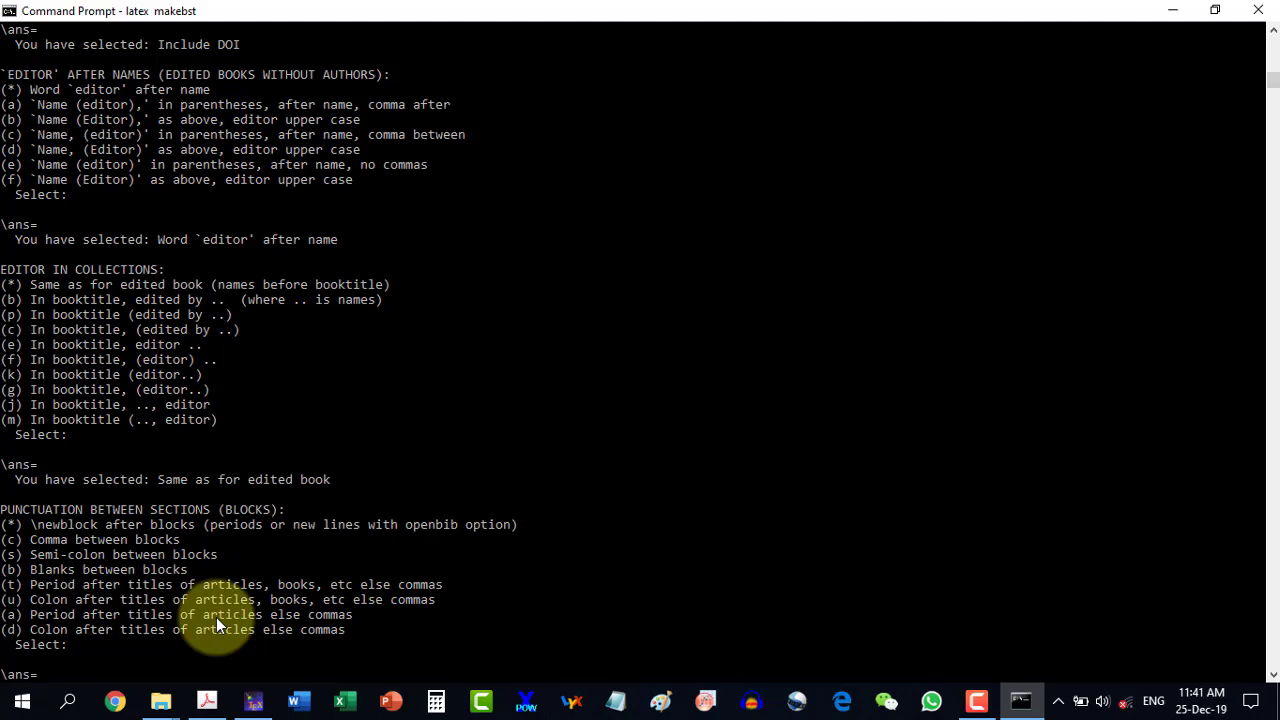
pyautogui.press('Return')
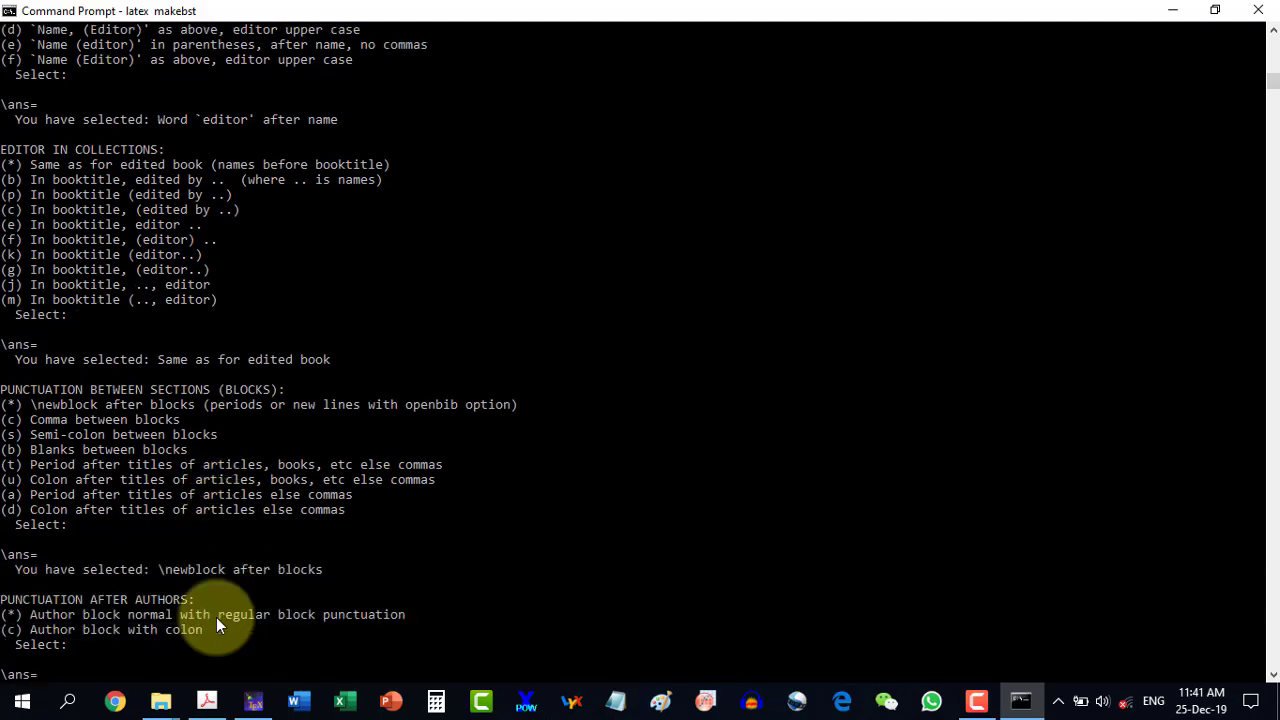
pyautogui.press('Return')
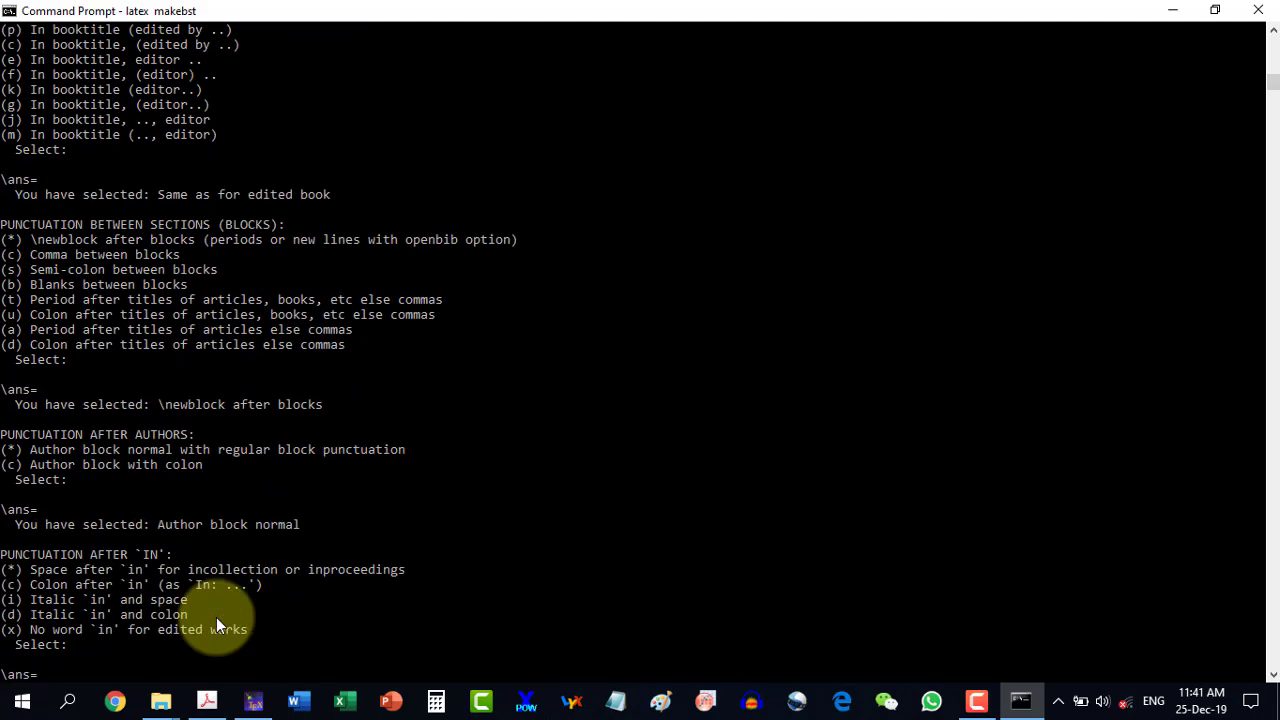
# Step: Keep a space after 'in', no 'in' before journal names, and a period at the very end of the reference
pyautogui.press('Return')
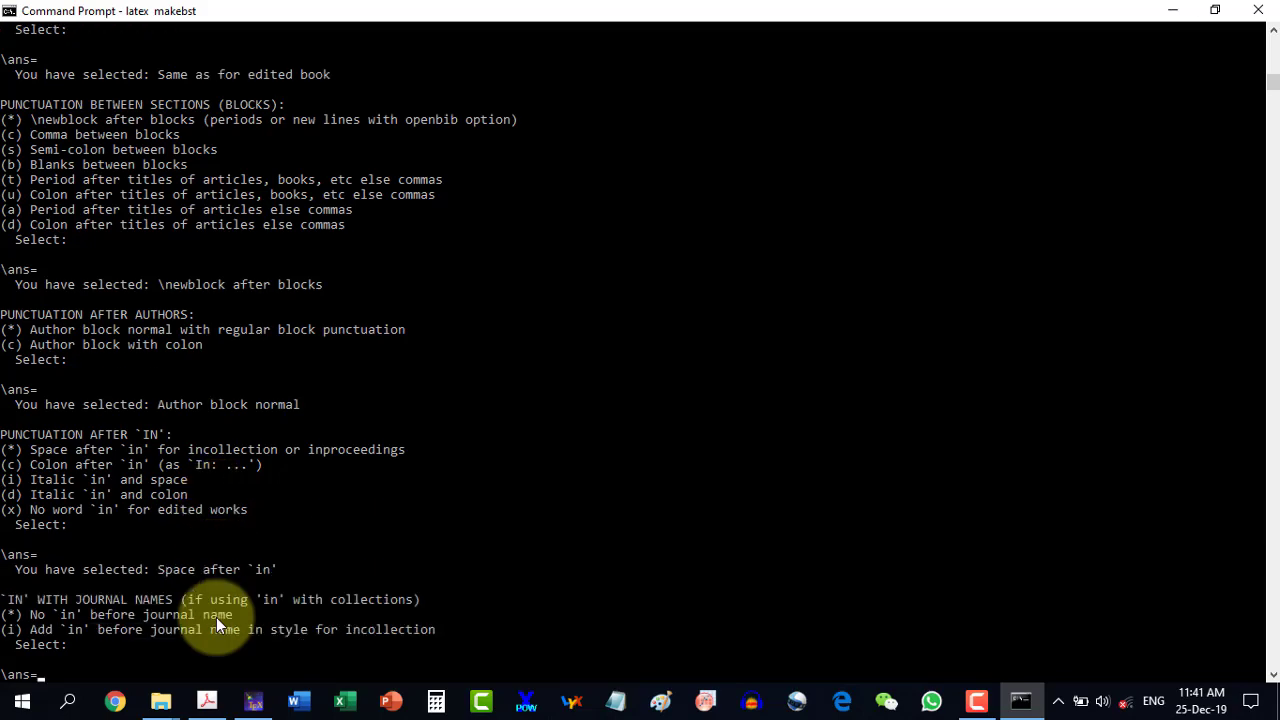
pyautogui.press('Return')
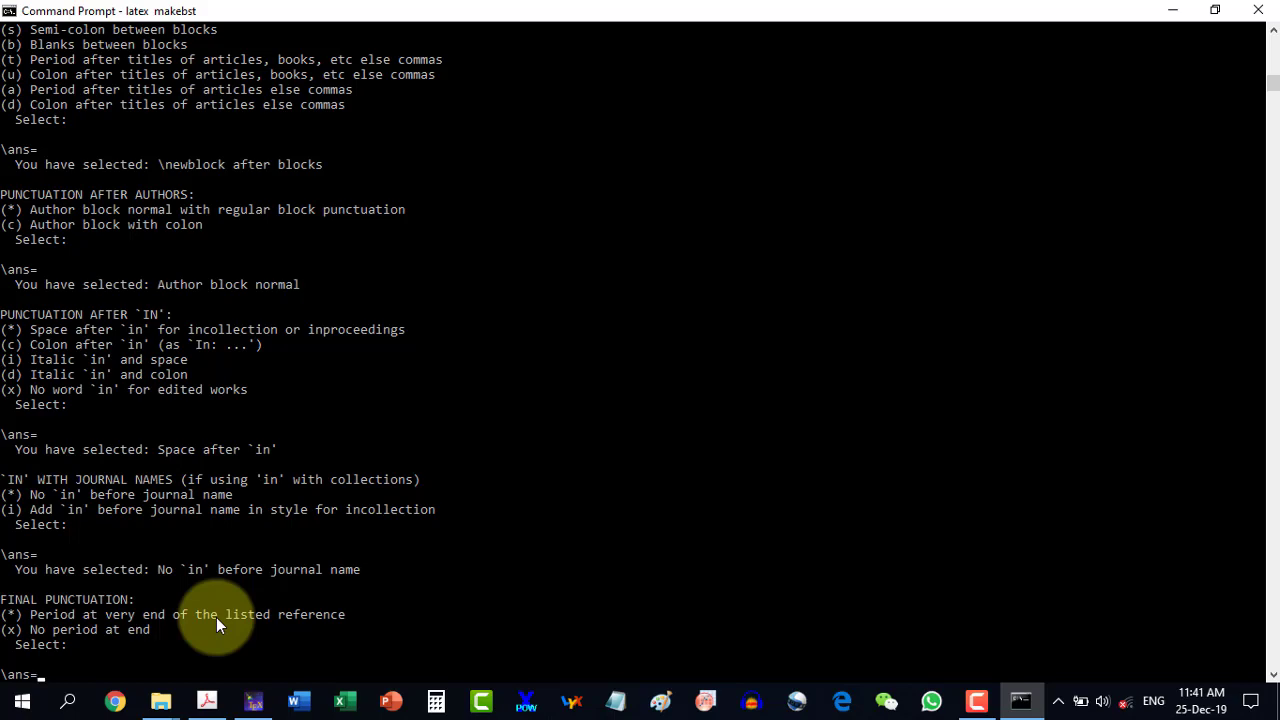
pyautogui.press('Return')
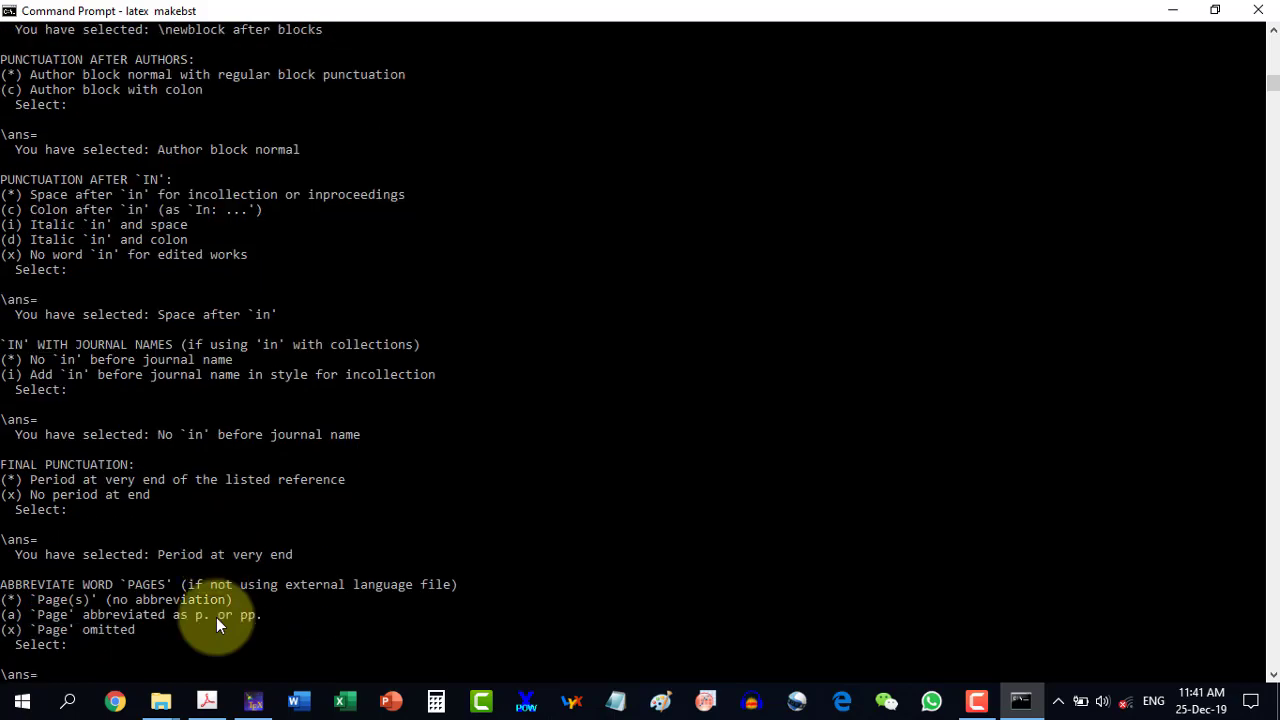
# Step: Keep the words Page(s) and Editor(s) without abbreviation
pyautogui.press('Return')
pyautogui.press('Return')
pyautogui.press('Return')
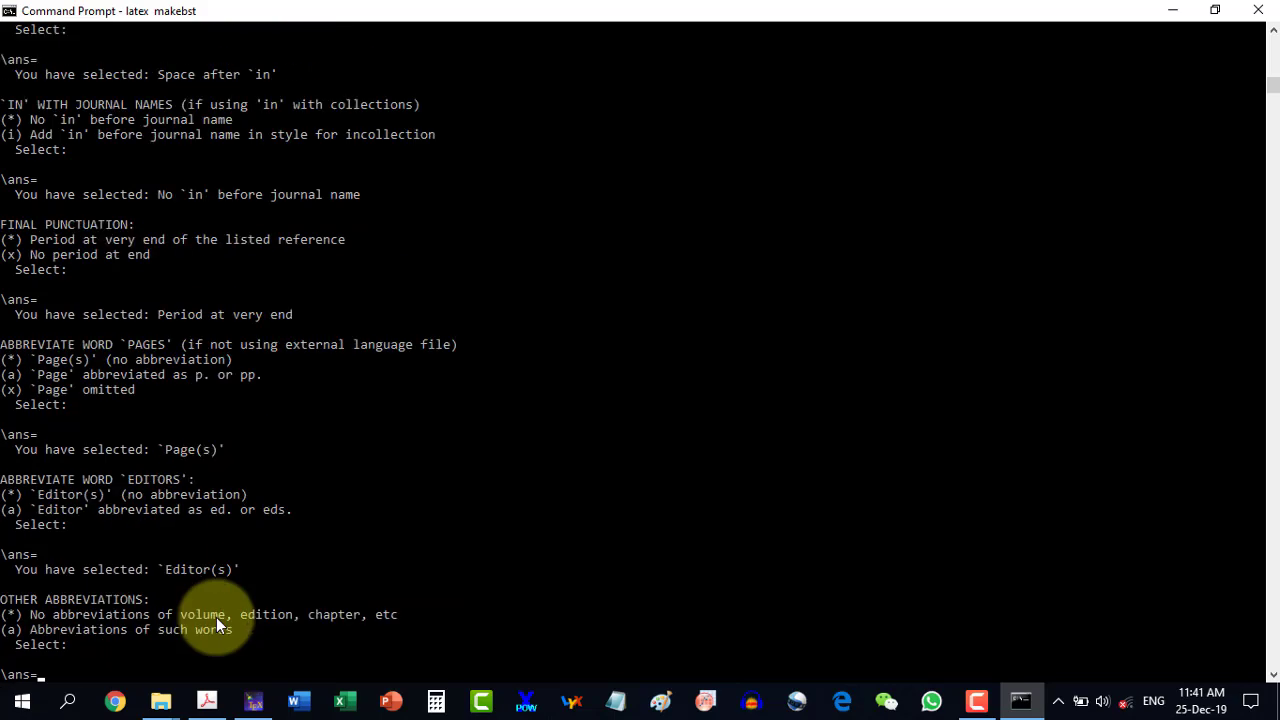
# Step: Accept the remaining defaults, including no URL, no reference component tags, \em emphasis and LaTeX commands, and run the SAY.dbj batch job
pyautogui.press('Return')
pyautogui.press('Return')
pyautogui.press('Return')
pyautogui.press('Return')
pyautogui.press('Return')
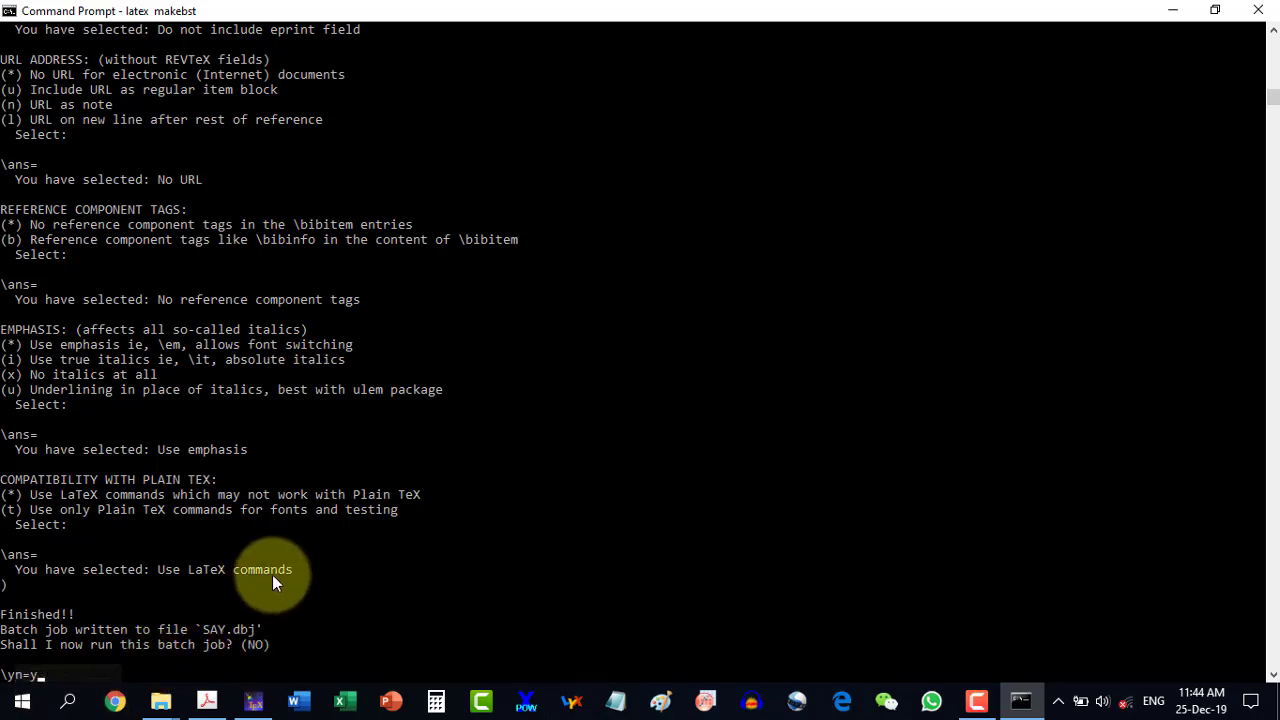
pyautogui.write('y')
pyautogui.press('Return')
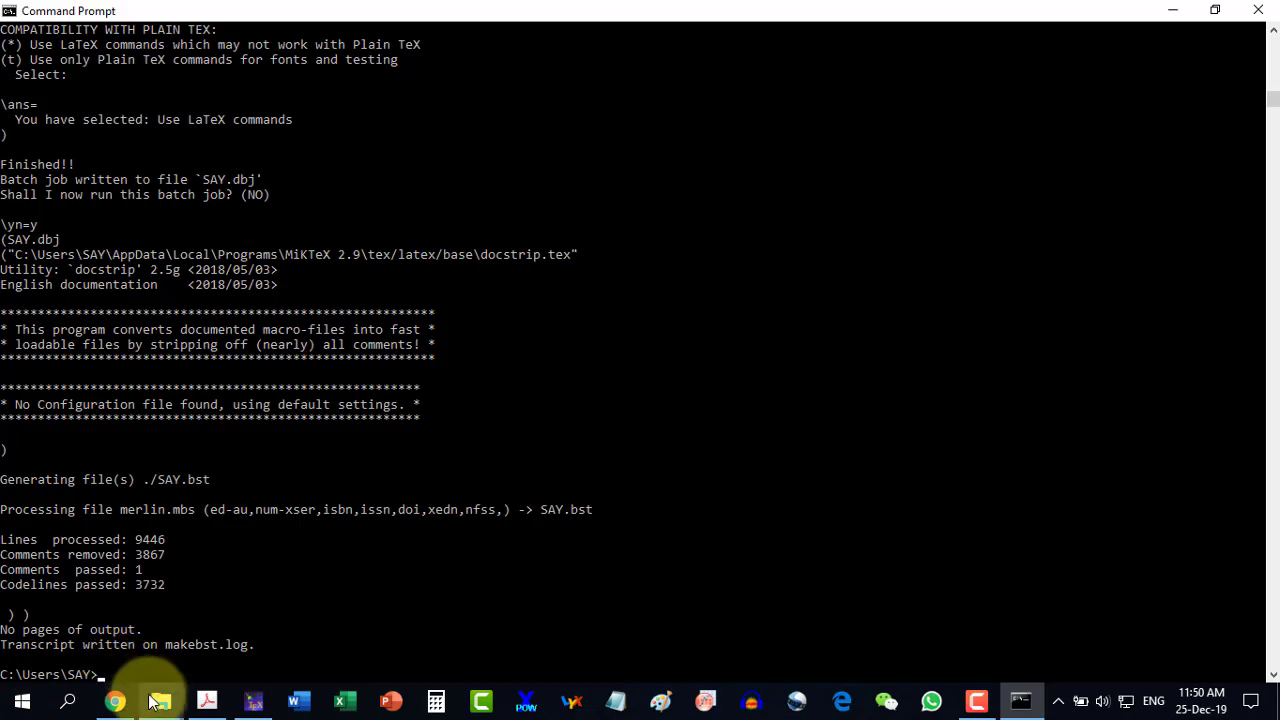
# Step: Switch to File Explorer and open the C:\Users\SAY folder to locate the generated style file
pyautogui.moveTo(160, 703)
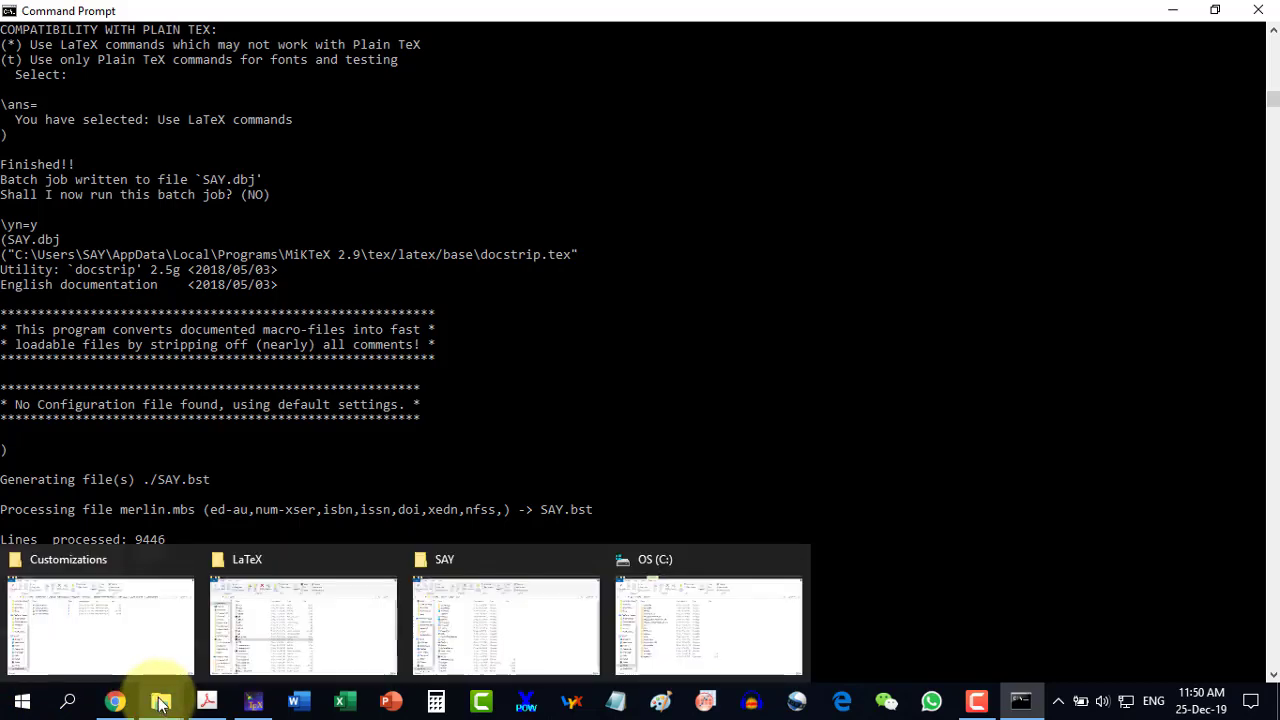
pyautogui.click(686, 629)
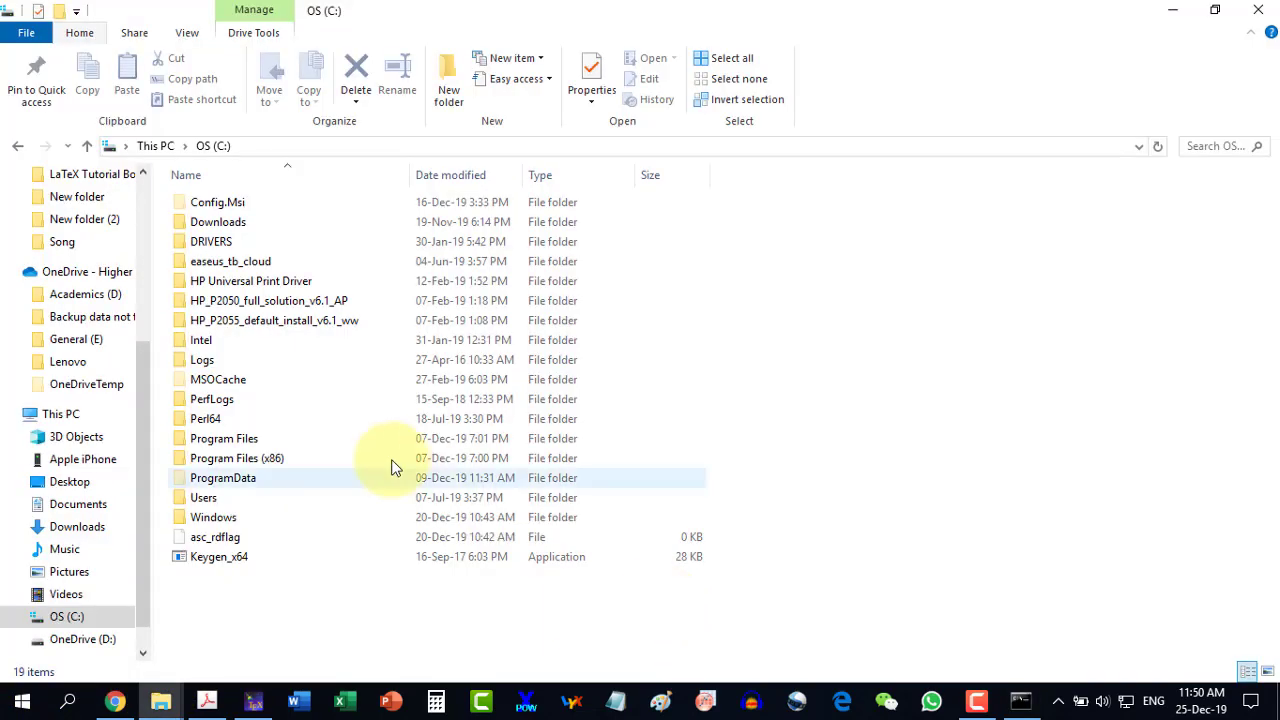
pyautogui.doubleClick(198, 499)
pyautogui.doubleClick(199, 280)
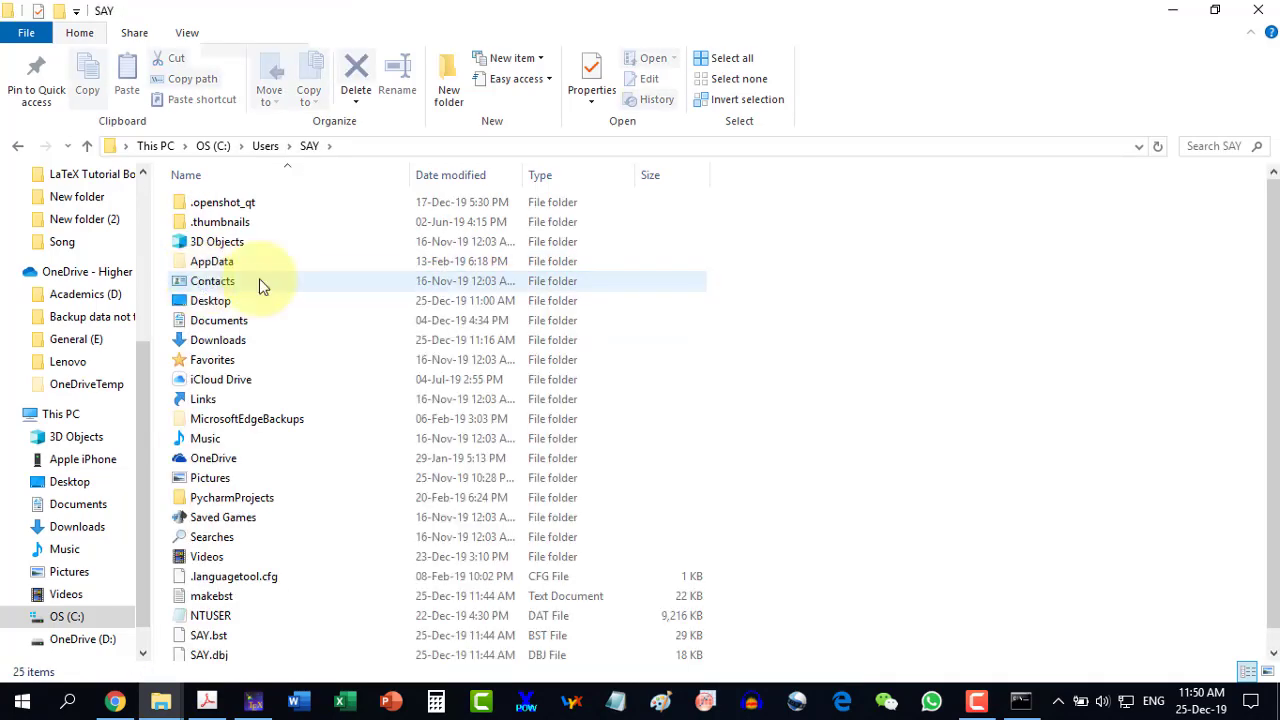
pyautogui.scroll(-1, 809, 407)
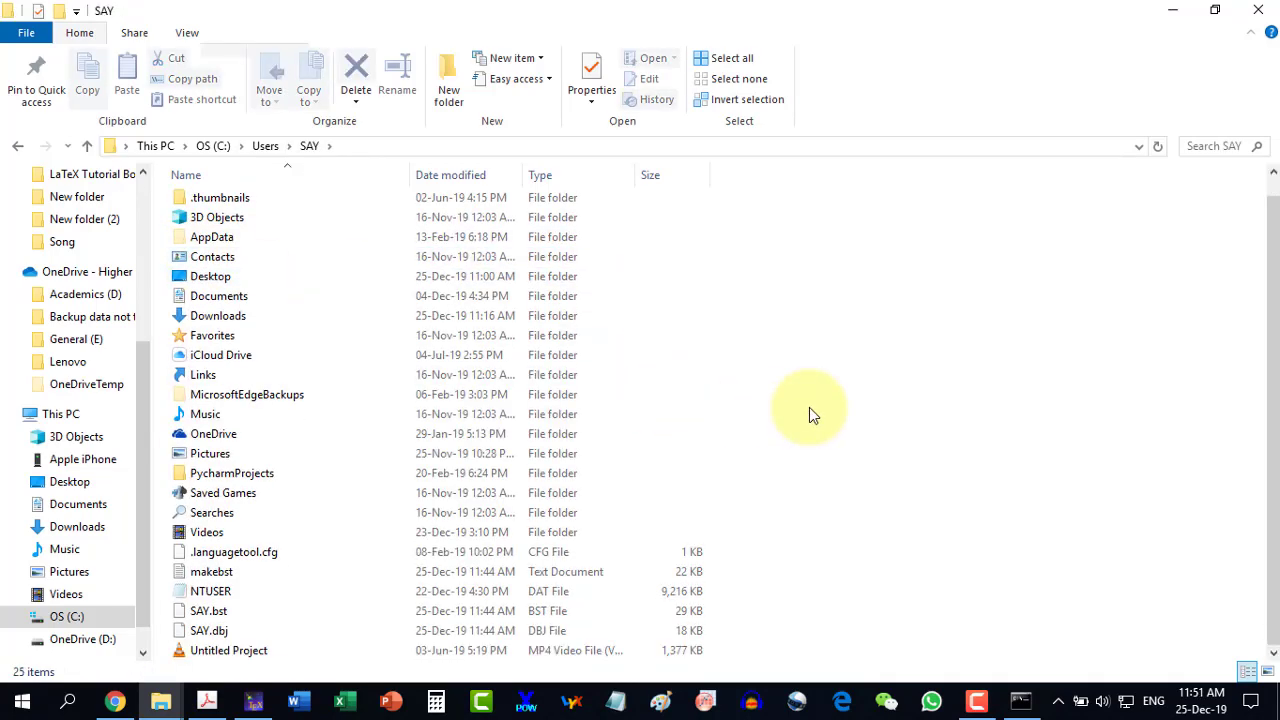
# Step: Copy the SAY.bst file from the C:\Users\SAY folder
pyautogui.click(206, 617)
pyautogui.rightClick(207, 617)
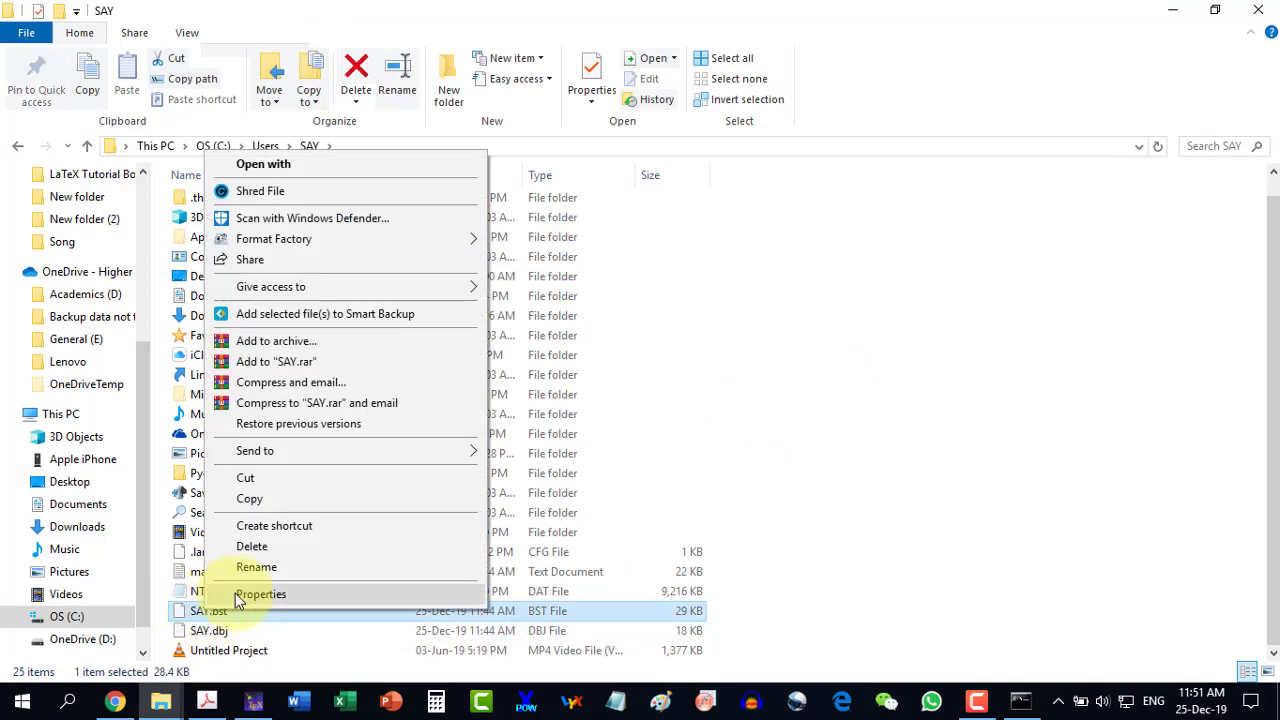
pyautogui.click(247, 500)
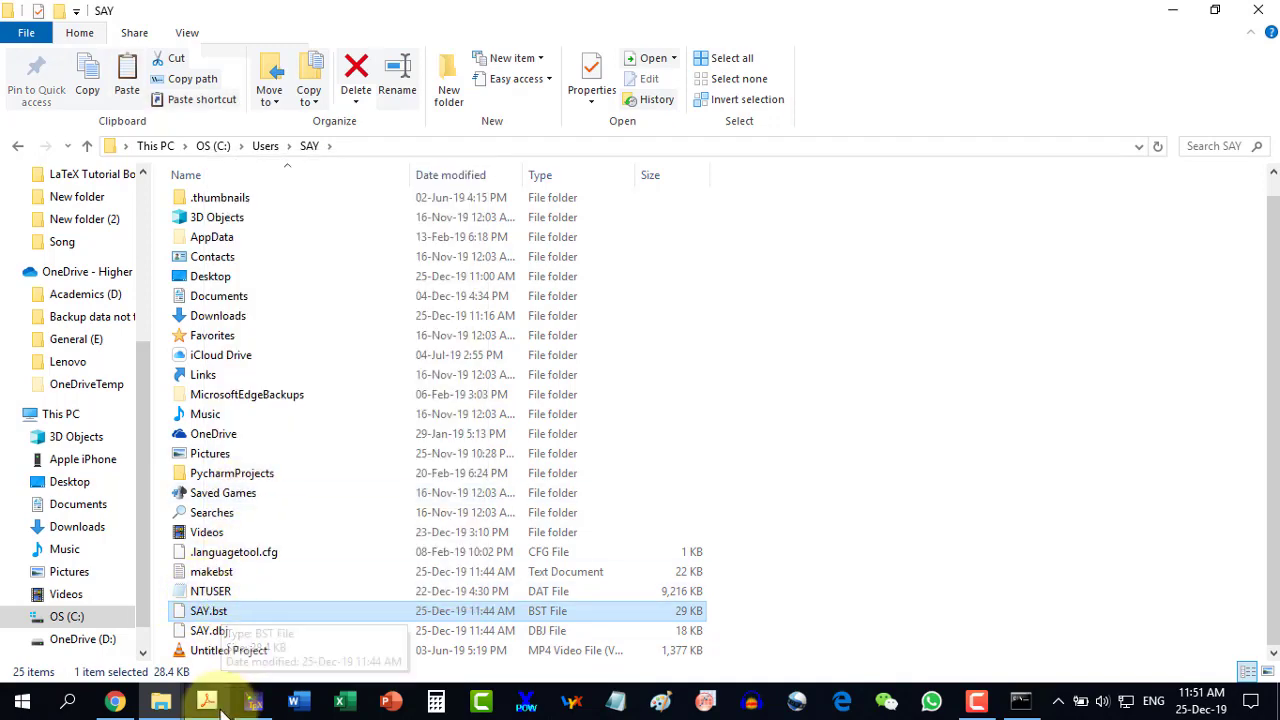
pyautogui.moveTo(208, 705)
pyautogui.click(808, 586)
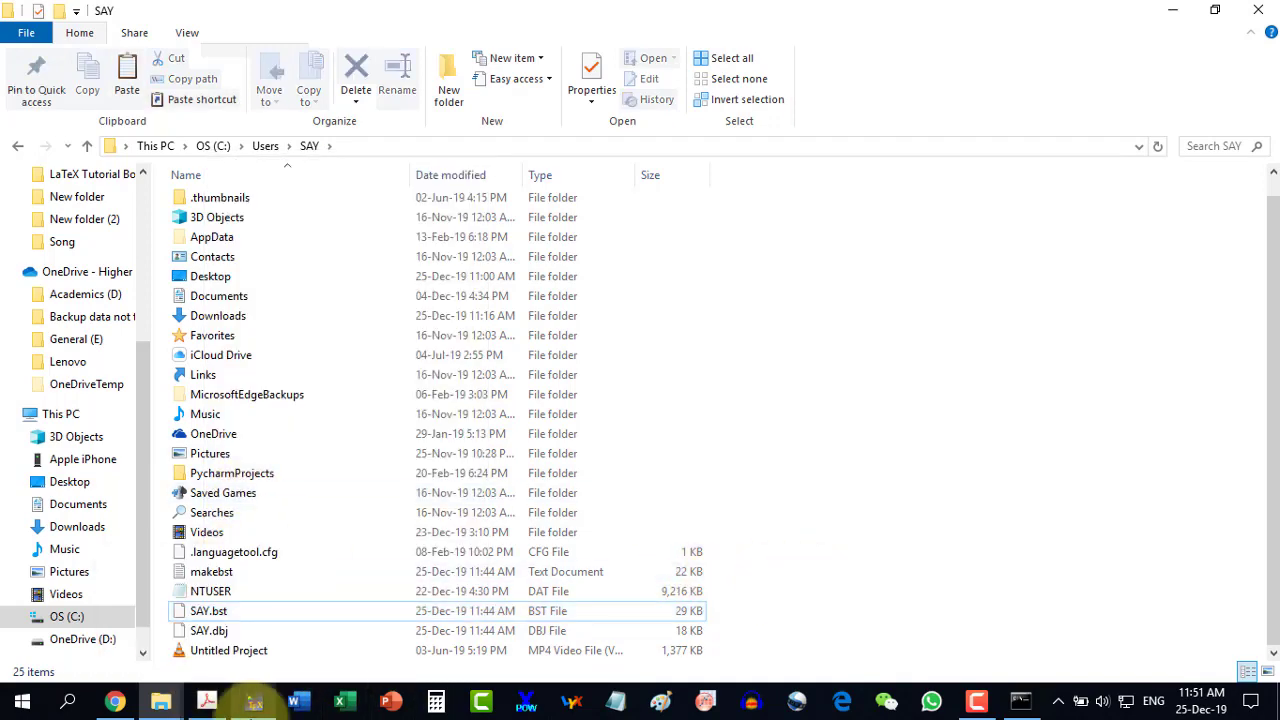
# Step: Switch to TeXstudio and change the \bibliographystyle argument in Customizations.tex to SAY
pyautogui.click(253, 702)
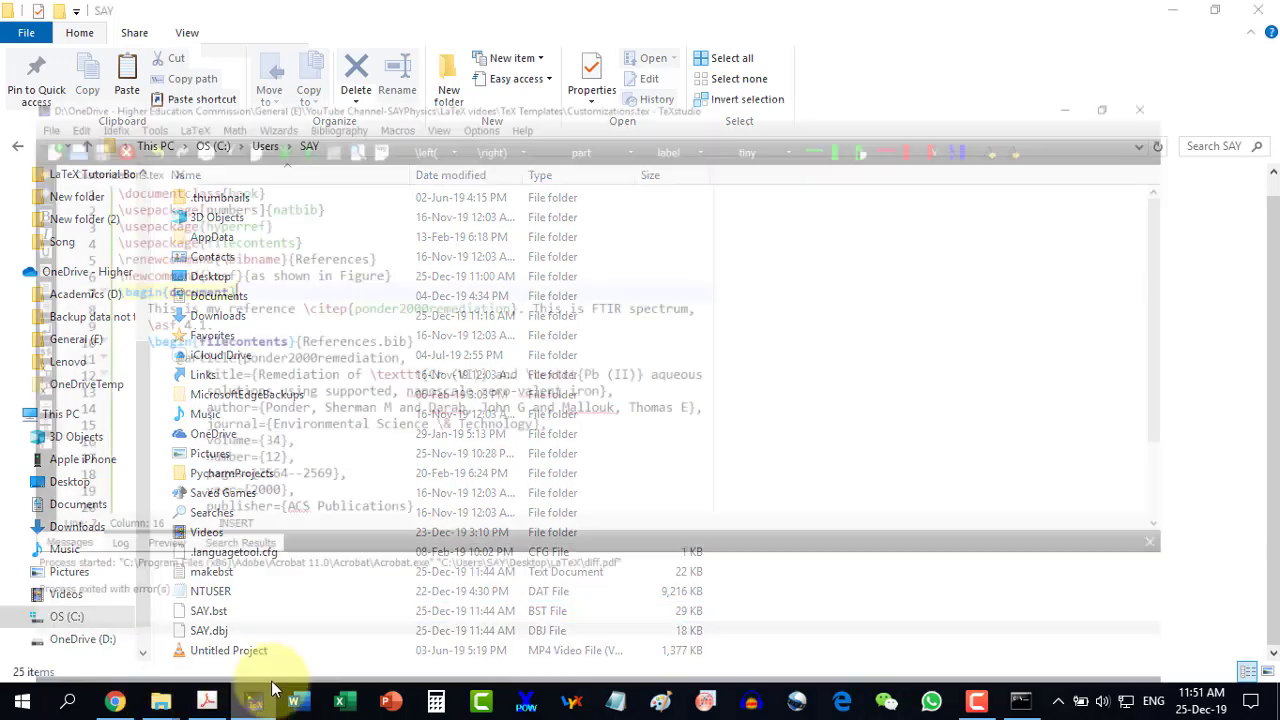
pyautogui.scroll(-2, 355, 325)
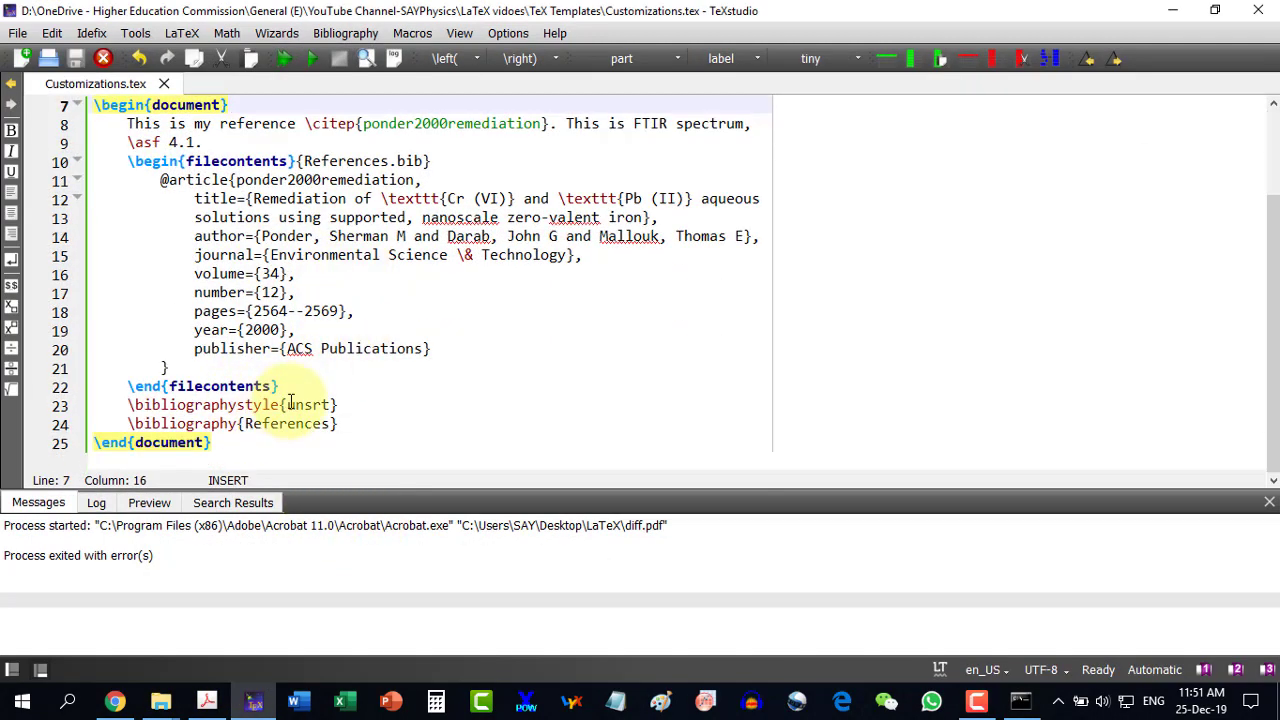
pyautogui.moveTo(287, 404); pyautogui.dragTo(334, 404)
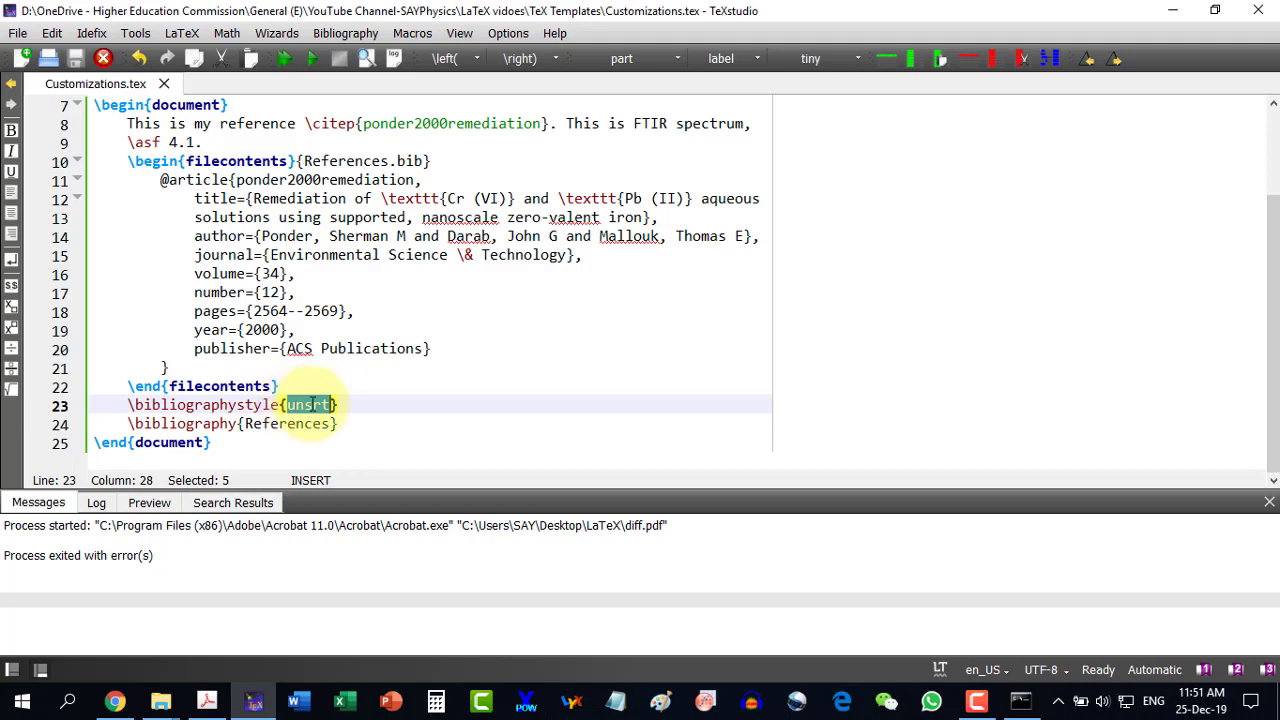
pyautogui.write('SAY')
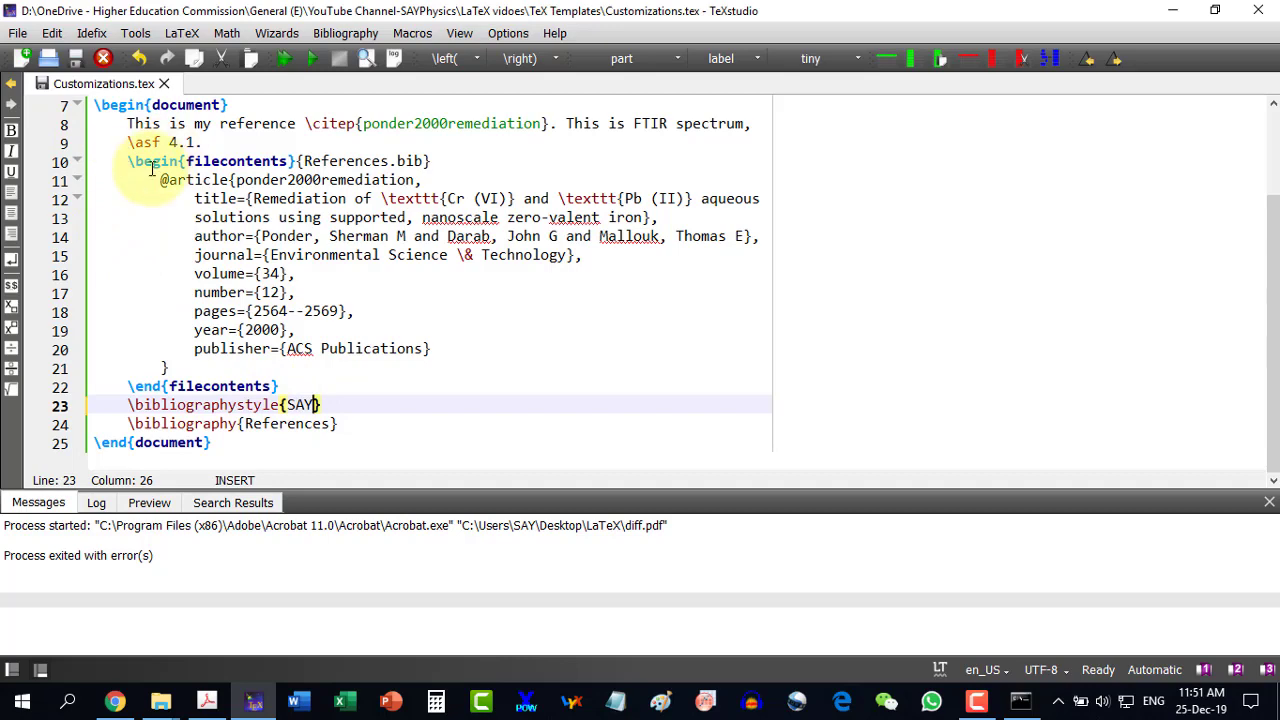
pyautogui.moveTo(158, 180); pyautogui.dragTo(432, 350)
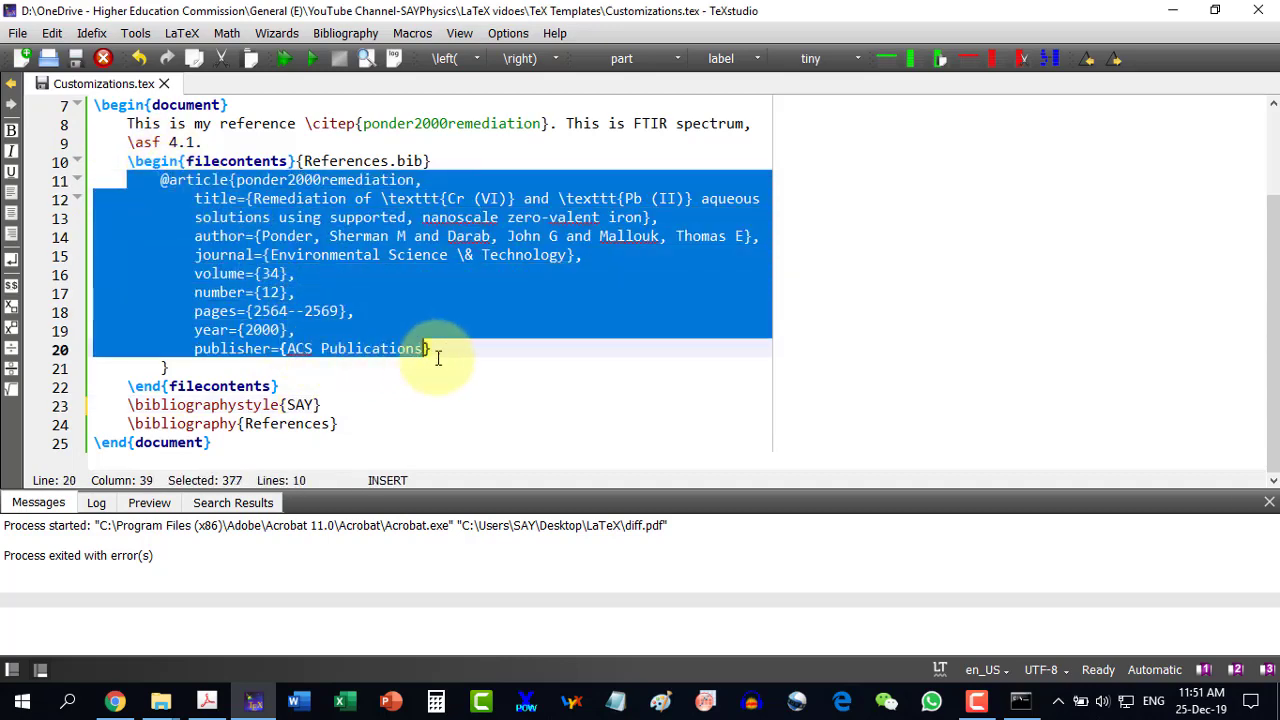